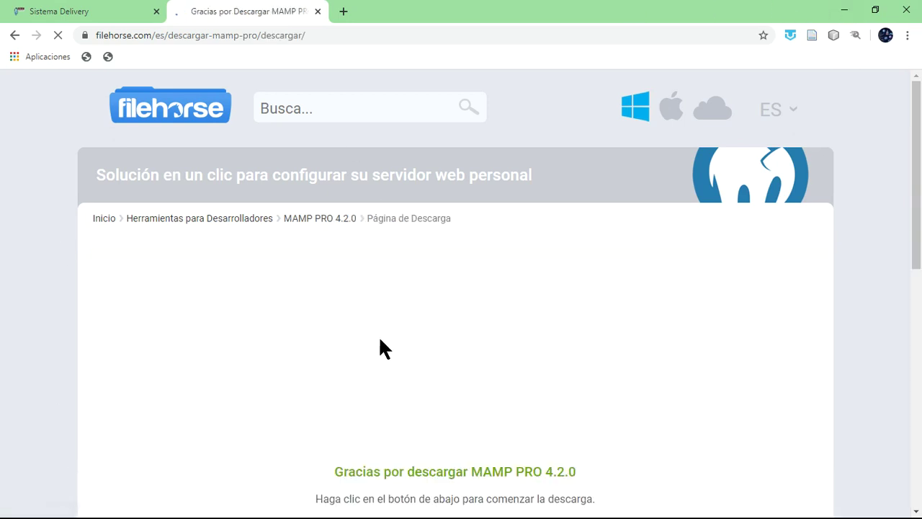
Try to download the MAMP PRO 4.2.0 installer from FileHorse and reload its download address.
scroll(386, 307, "down", 3)
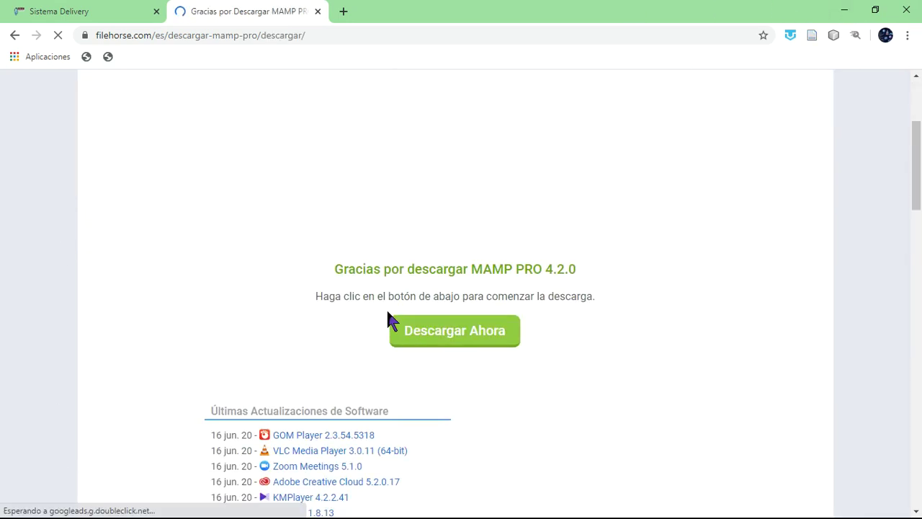
scroll(284, 274, "down", 5)
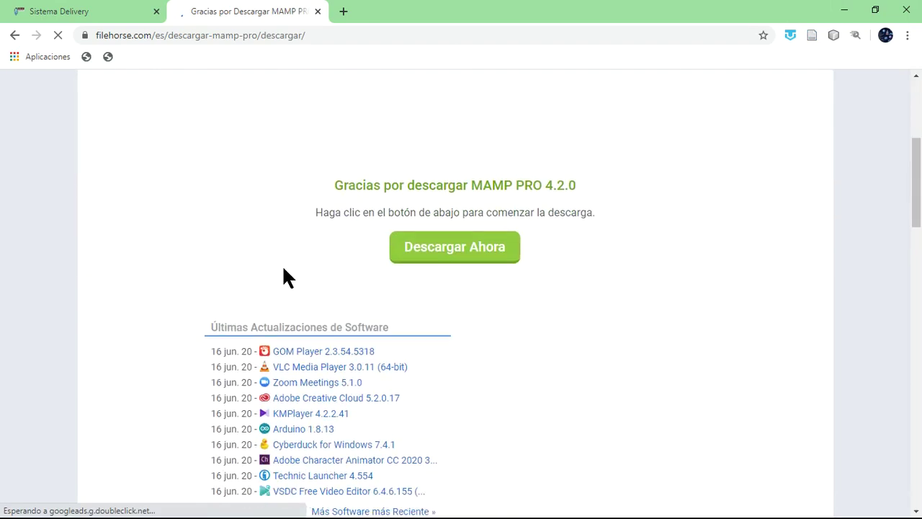
scroll(436, 187, "up", 3)
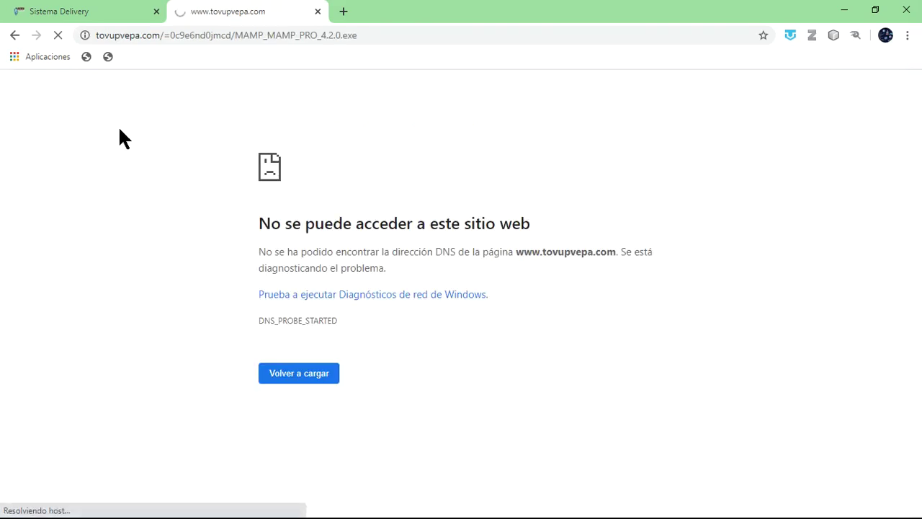
left_click(58, 37)
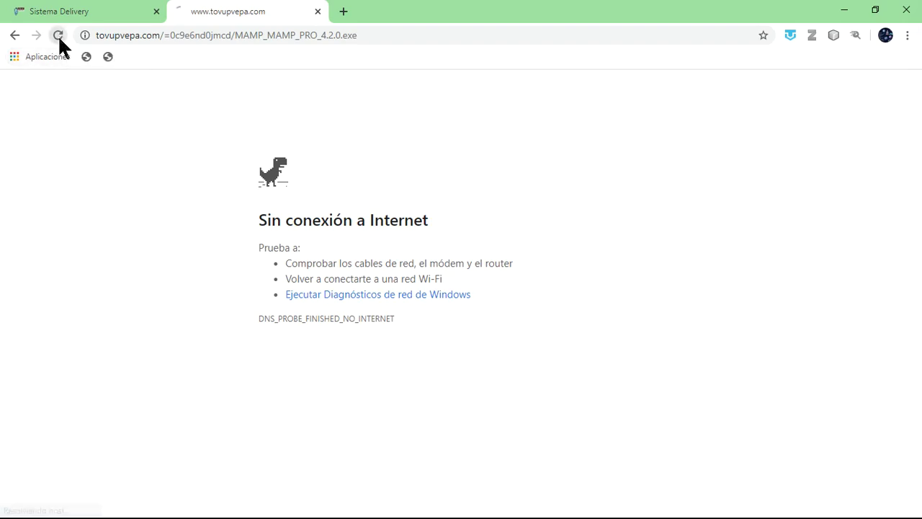
left_click(59, 39)
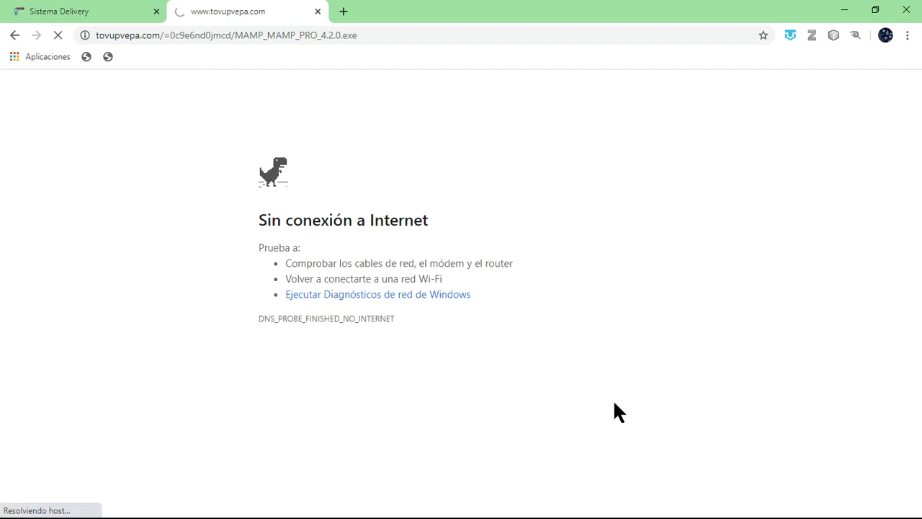
left_click(841, 12)
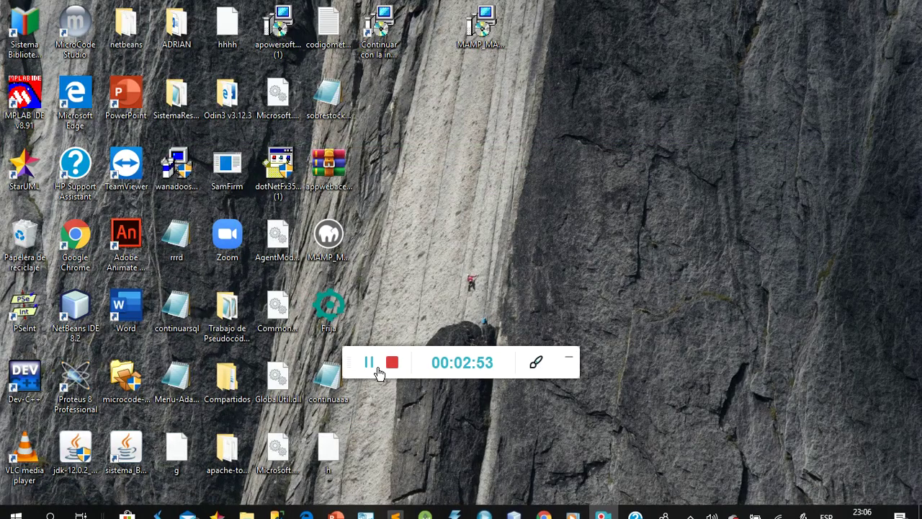
left_click(377, 366)
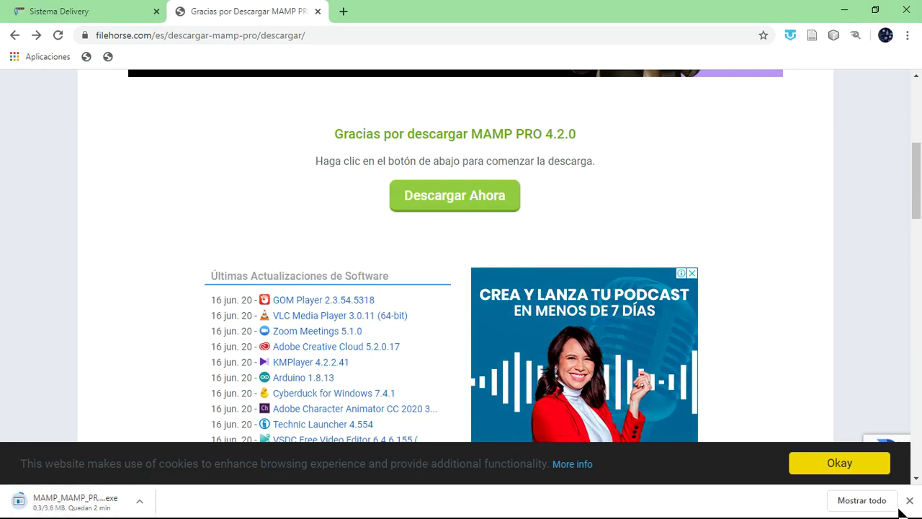
View all downloads and cancel the running MAMP PRO 4.2.0 installer download.
left_click(862, 500)
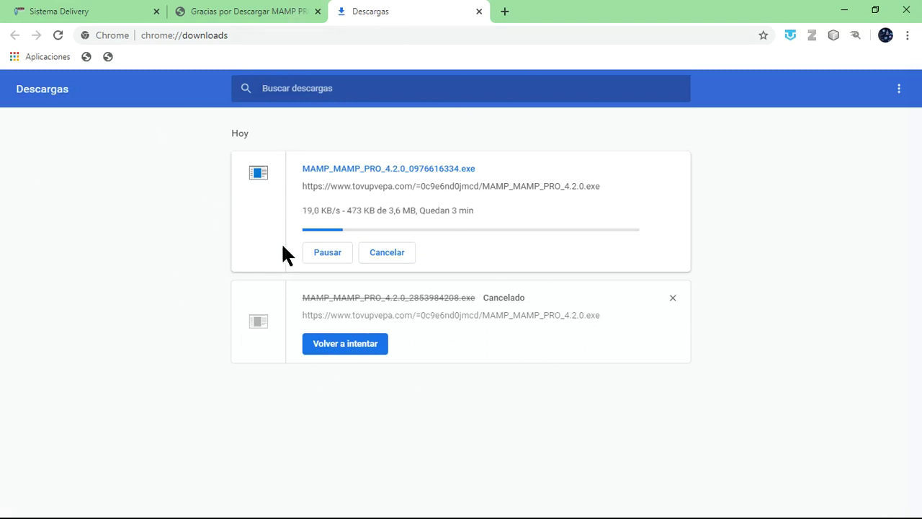
left_click(390, 258)
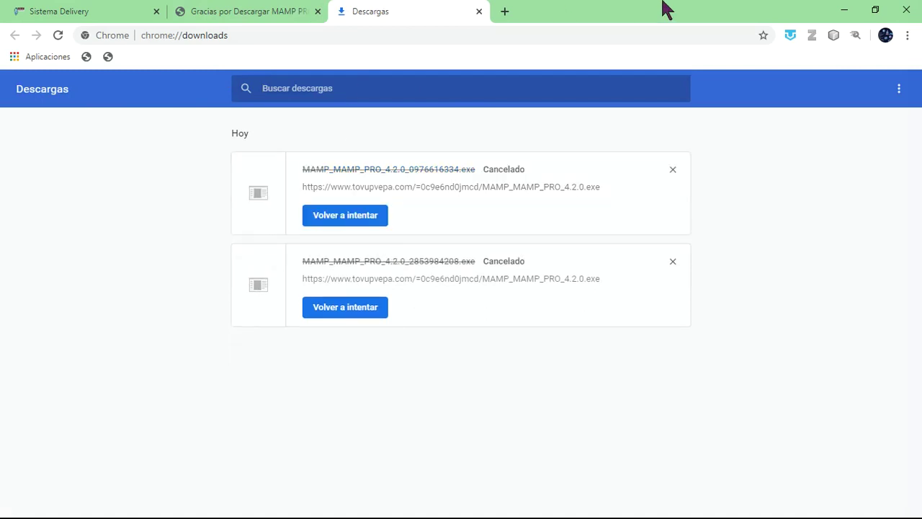
left_click(843, 9)
Run the MAMP PRO 4.2.0 installer on the desktop as administrator and proceed from its welcome page with Español as the language.
left_click(478, 43)
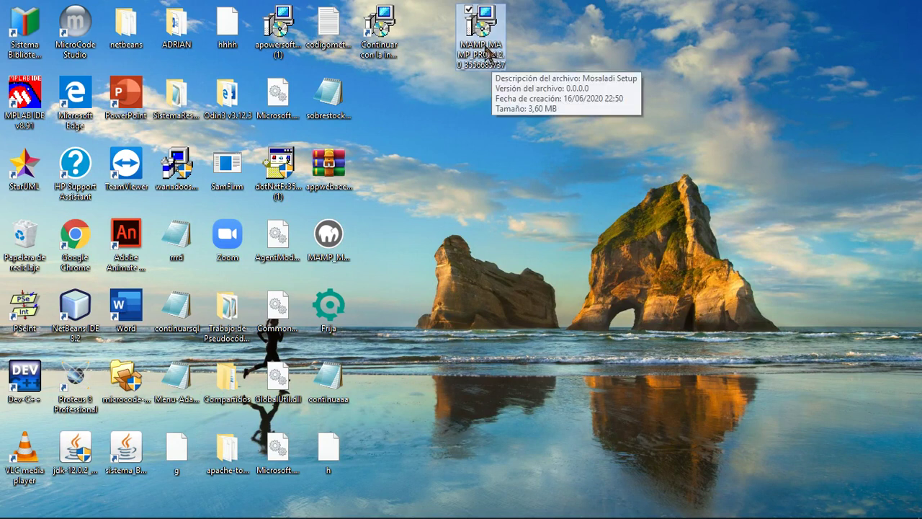
right_click(487, 50)
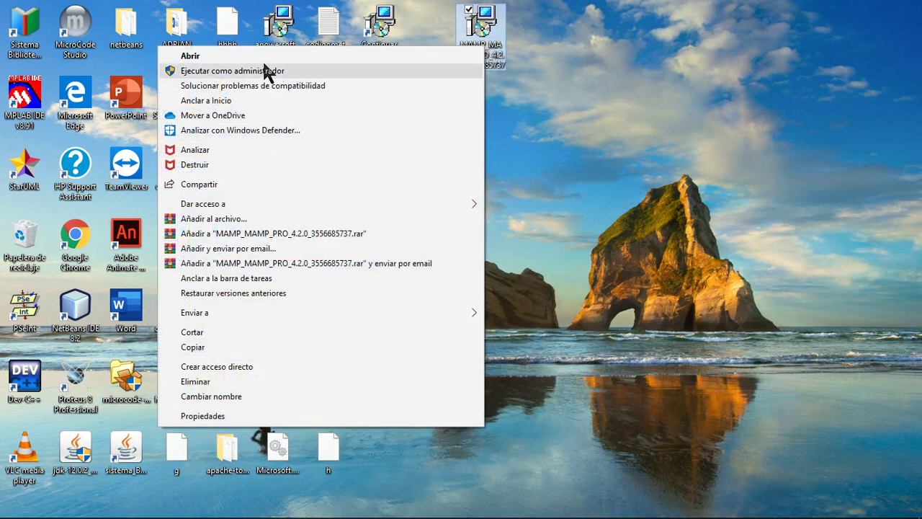
left_click(266, 71)
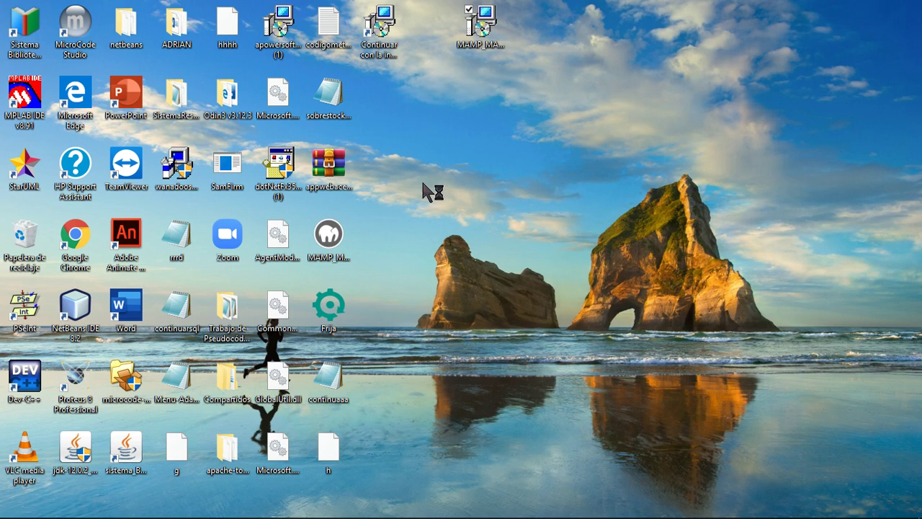
left_click(335, 248)
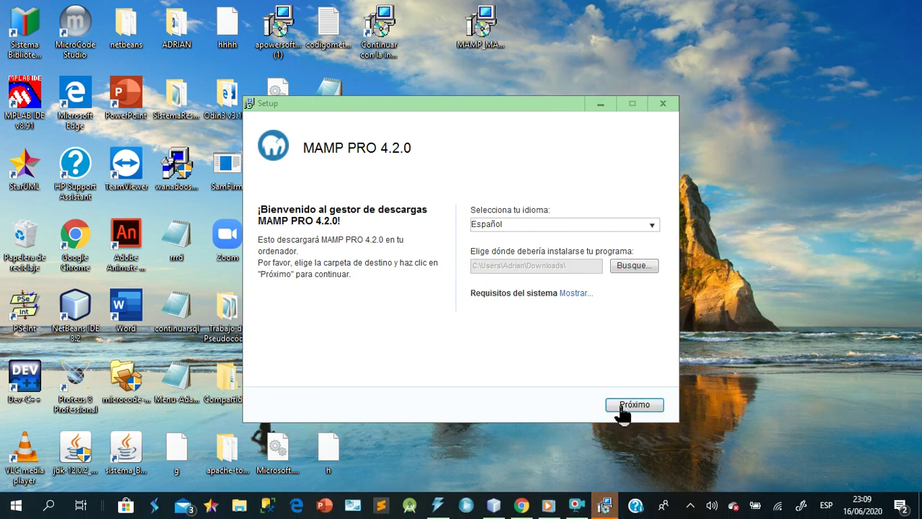
left_click(623, 405)
left_click_drag(480, 101, 621, 60)
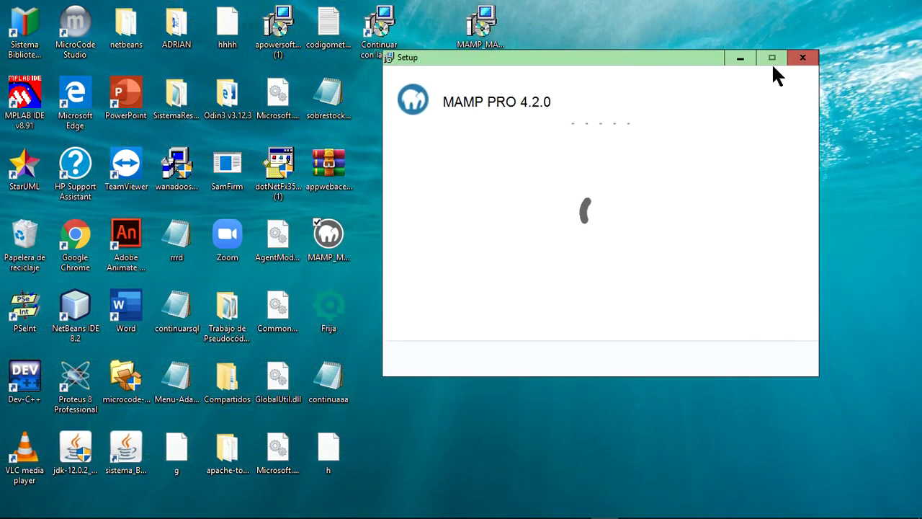
Close the MAMP PRO 4.2.0 download manager's setup window.
left_click(802, 64)
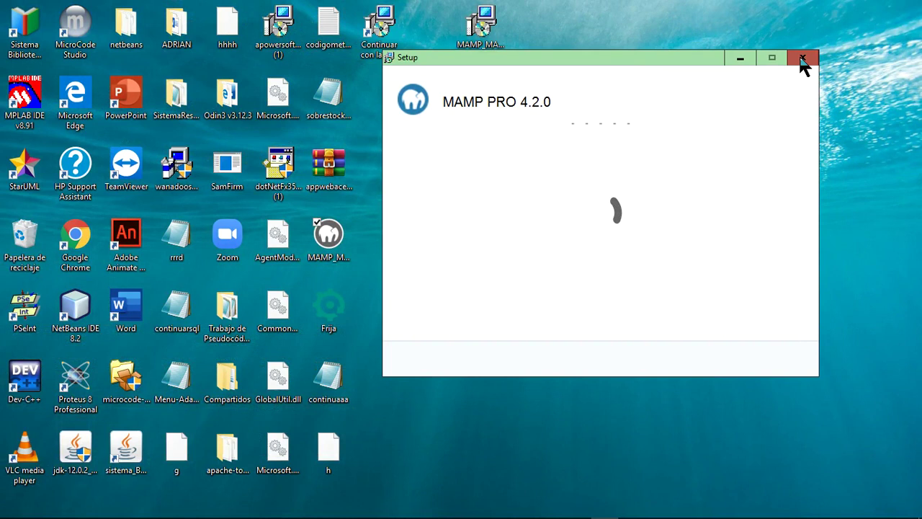
left_click(803, 63)
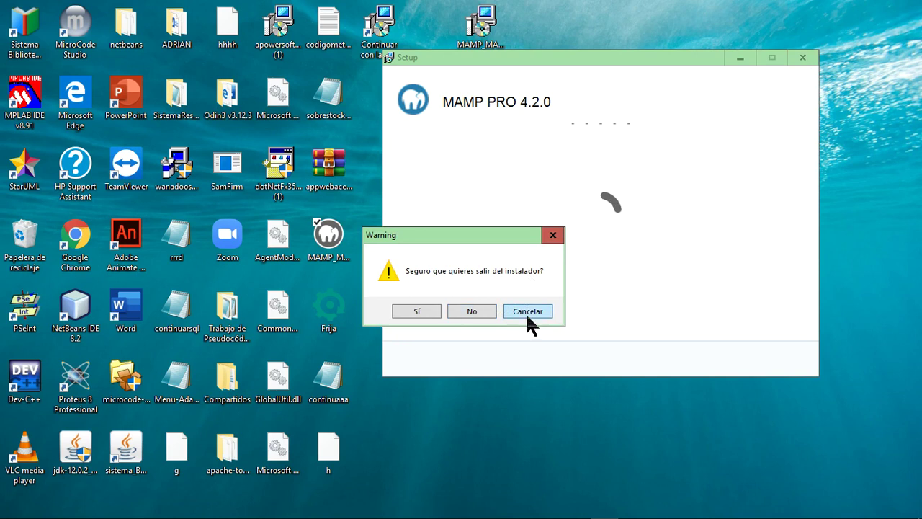
left_click(473, 311)
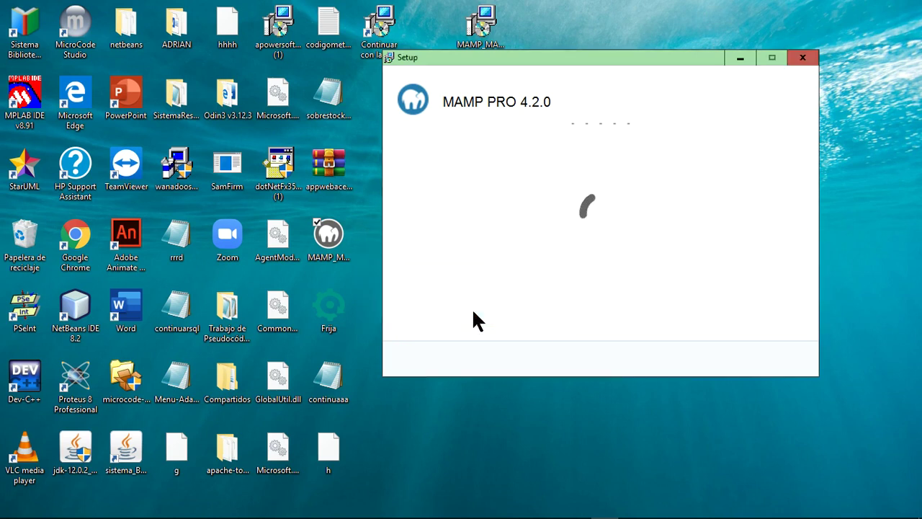
left_click(802, 57)
Move the MAMP_MAMP_PRO_4.1 installer to a free spot on the desktop and run it as administrator.
left_click_drag(328, 234, 380, 82)
right_click(383, 86)
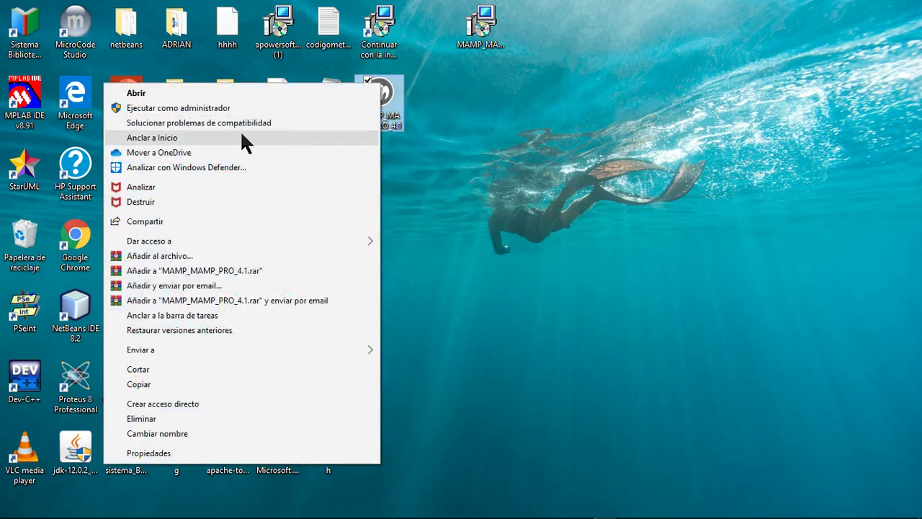
left_click(233, 105)
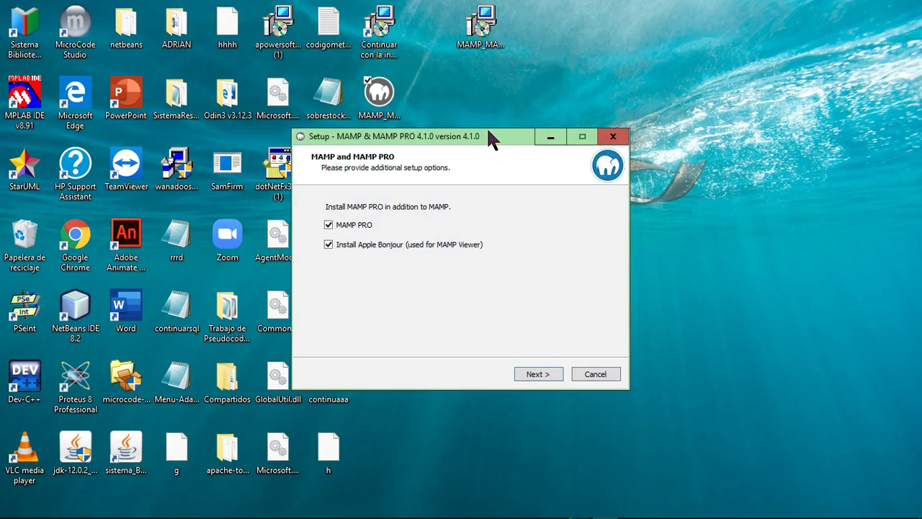
left_click_drag(487, 132, 525, 112)
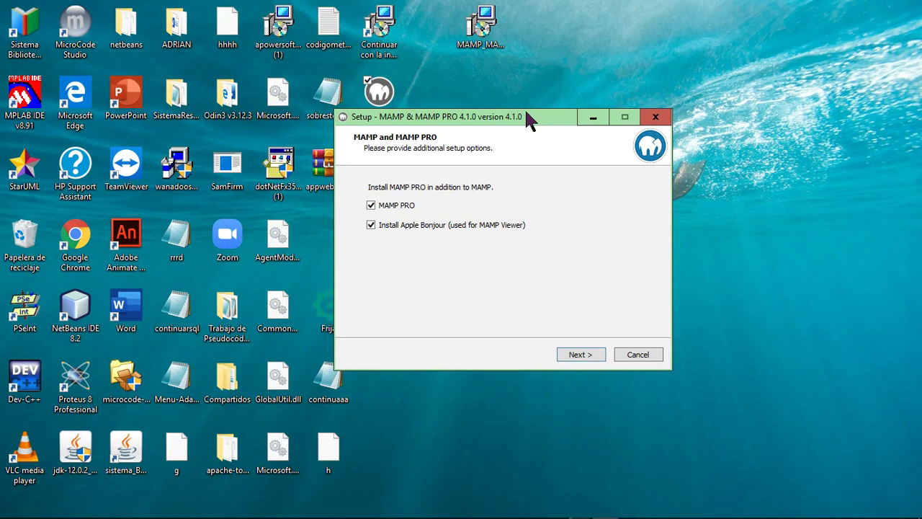
left_click_drag(526, 113, 525, 113)
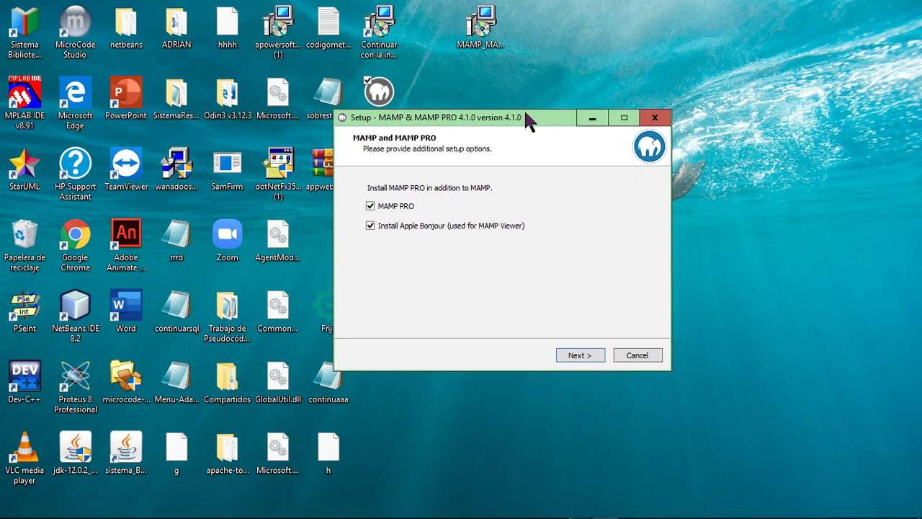
left_click_drag(525, 113, 524, 113)
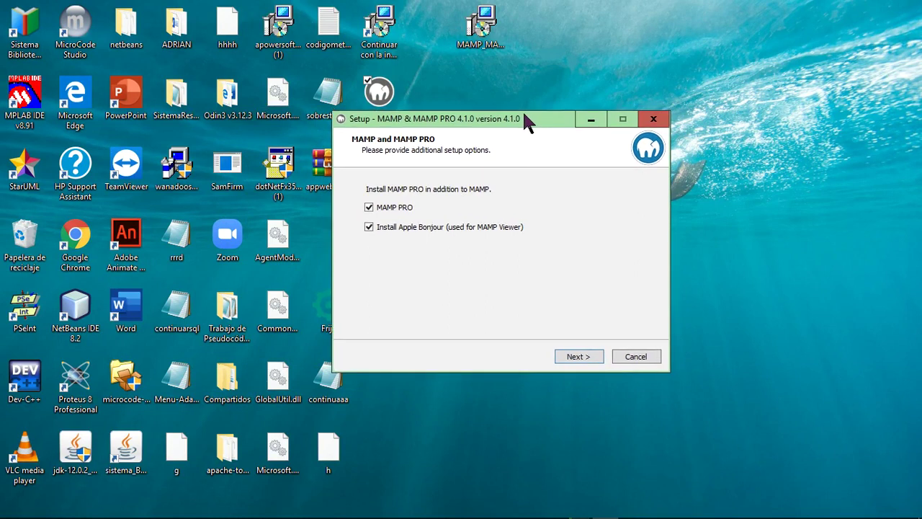
Keep MAMP PRO and Apple Bonjour included in the installation and accept the license agreement.
left_click(570, 356)
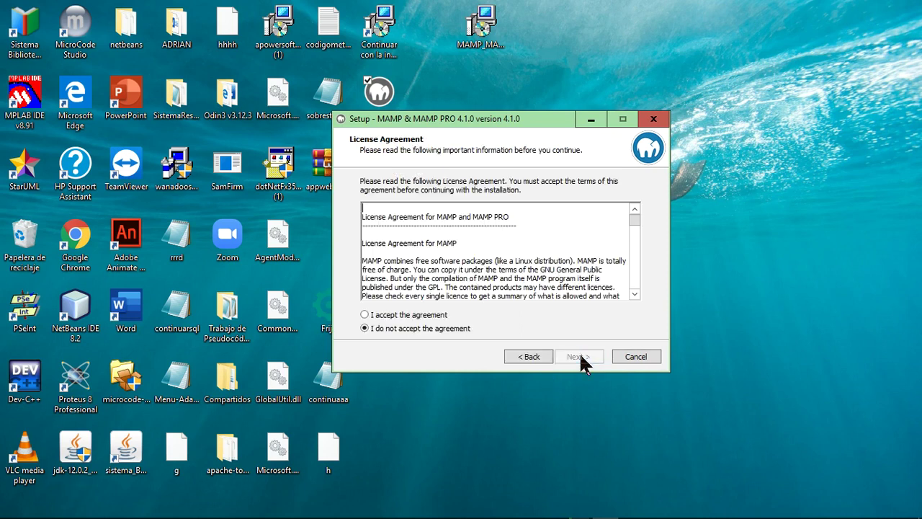
left_click(408, 317)
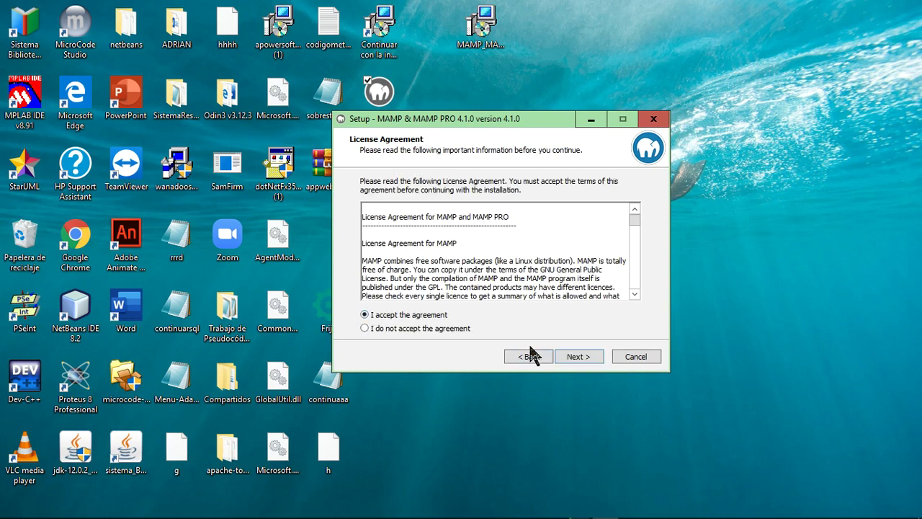
left_click(585, 356)
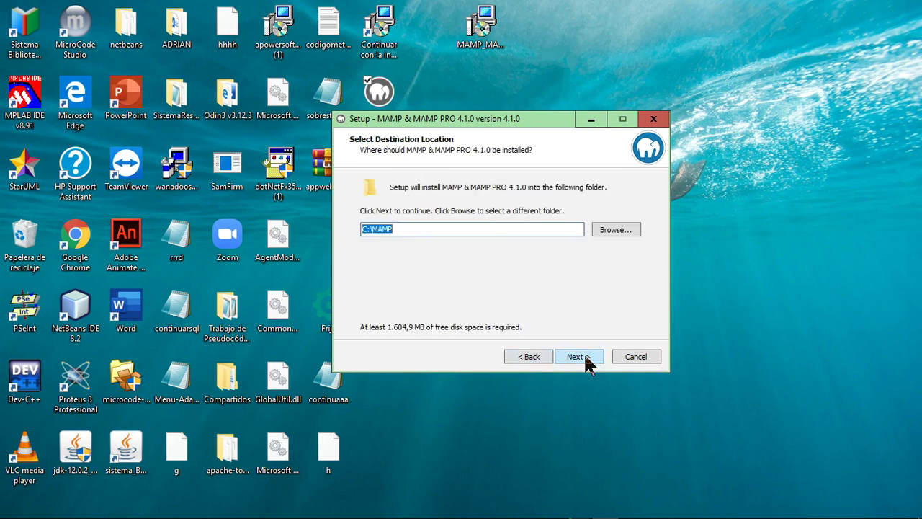
Use C:\MAMP as the destination folder and agree to install into the existing folder.
left_click(578, 357)
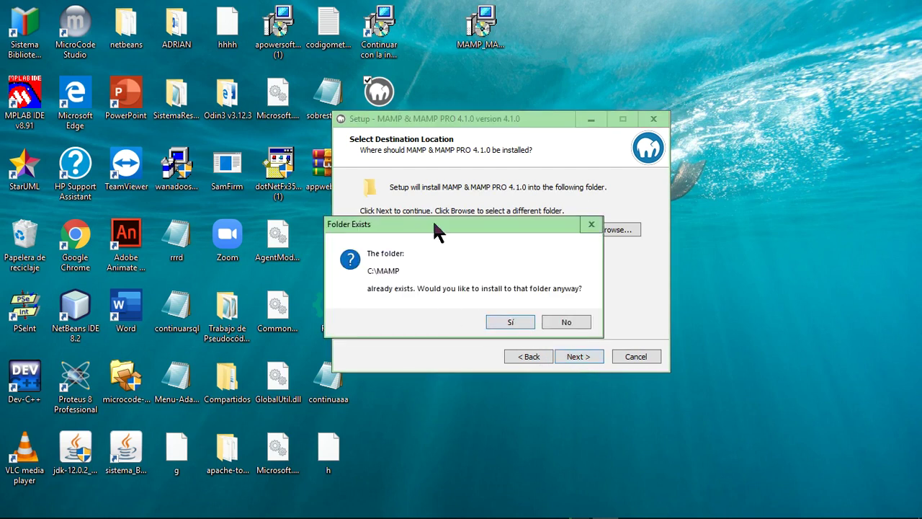
left_click_drag(481, 229, 657, 57)
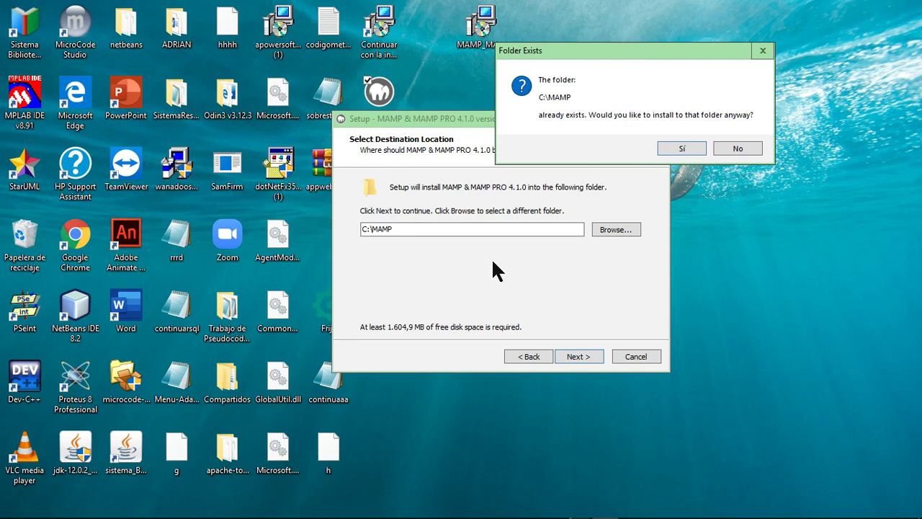
left_click(682, 148)
Keep the desktop icon option and start installing MAMP & MAMP PRO 4.1.0.
left_click(576, 356)
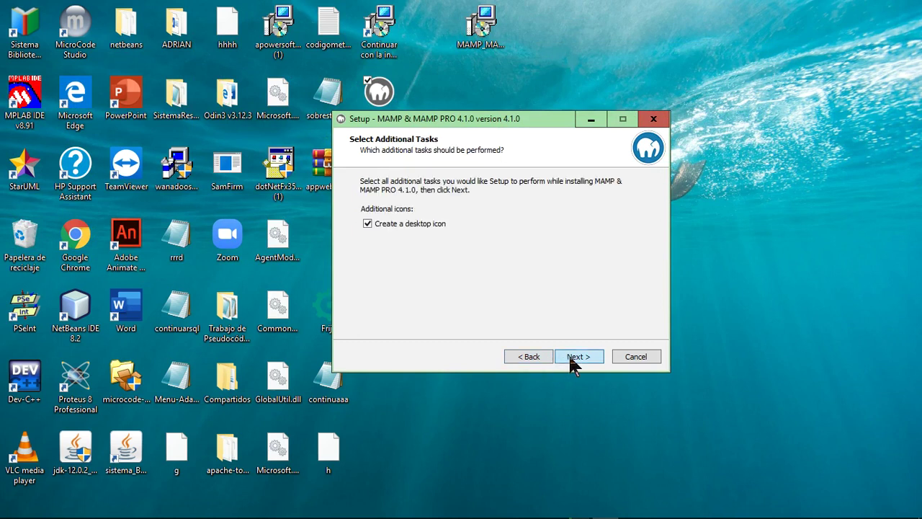
left_click(578, 356)
left_click(578, 356)
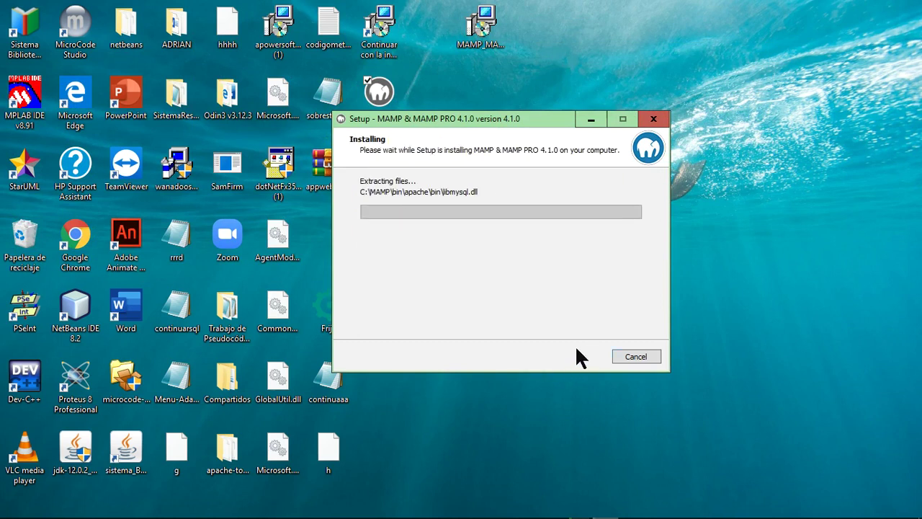
left_click_drag(498, 120, 519, 143)
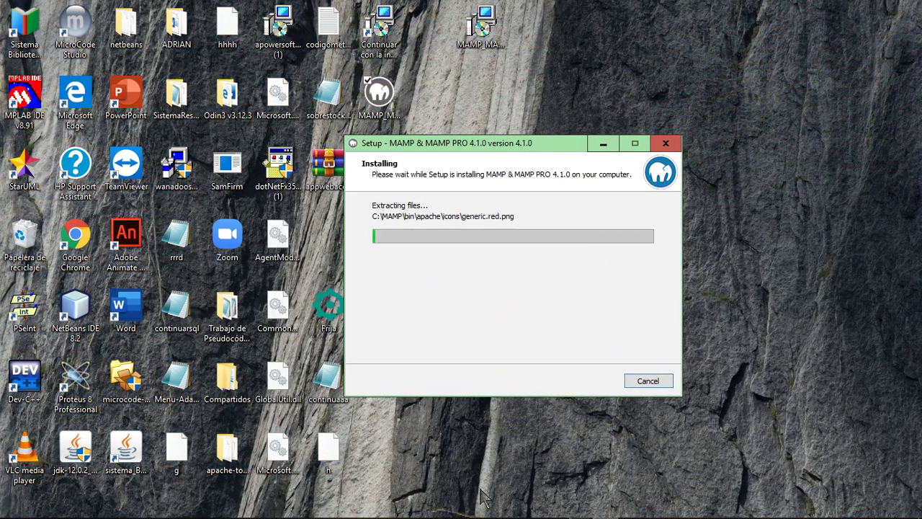
mouse_move(578, 508)
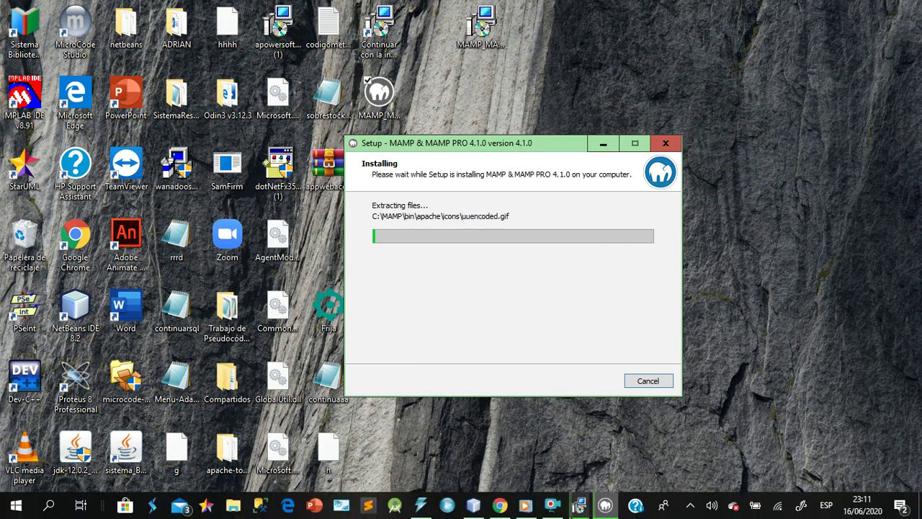
left_click(552, 506)
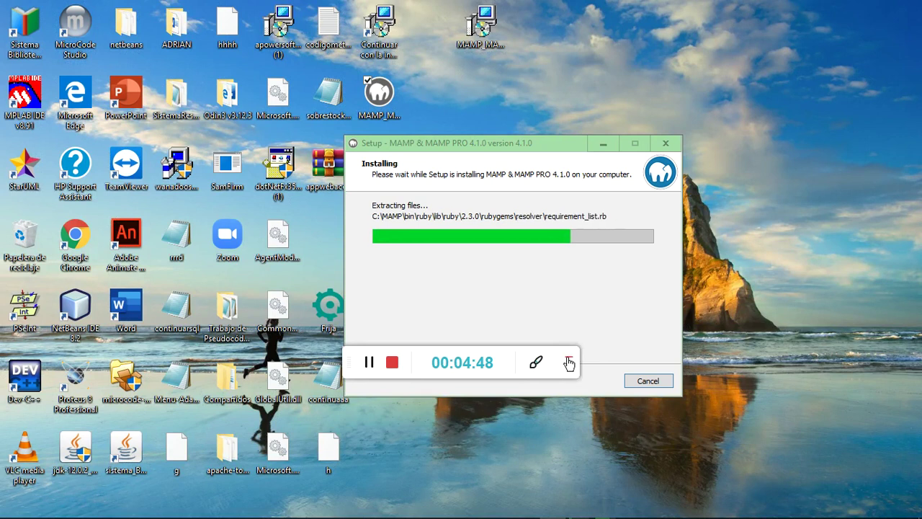
left_click(569, 360)
left_click_drag(483, 143, 490, 166)
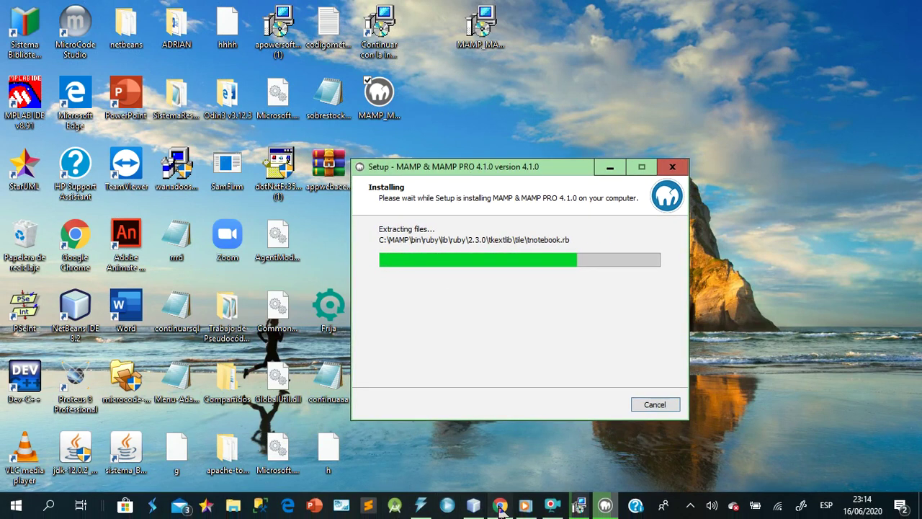
Switch to Chrome and start downloading XAMPP 7.4.6 for Windows from its Uptodown page.
left_click(500, 505)
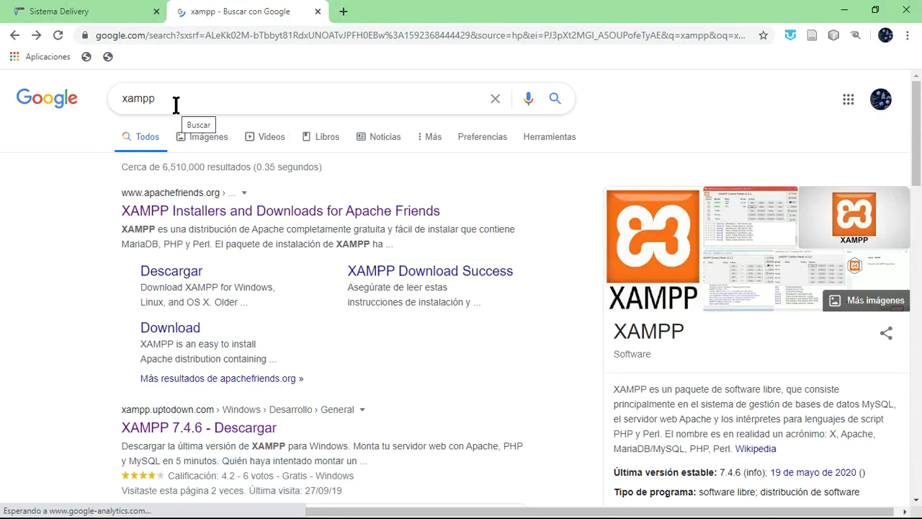
left_click_drag(150, 101, 90, 93)
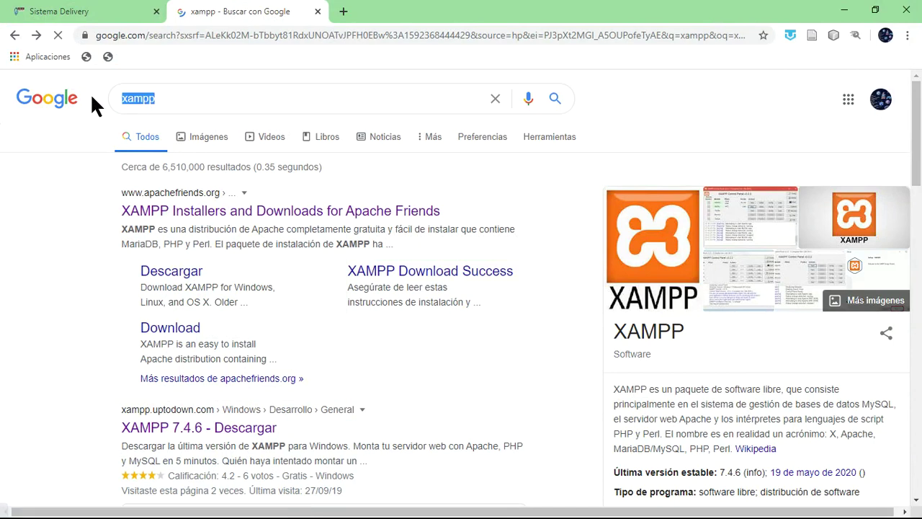
left_click(221, 434)
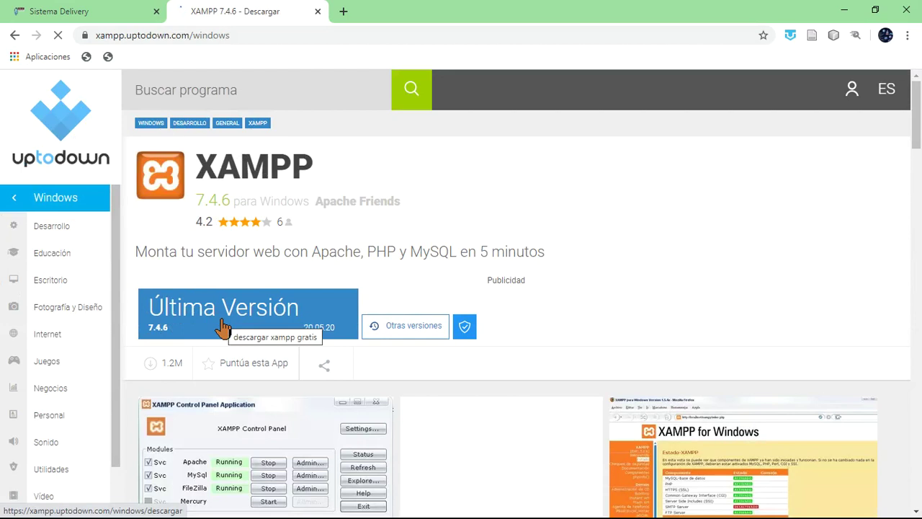
left_click(224, 328)
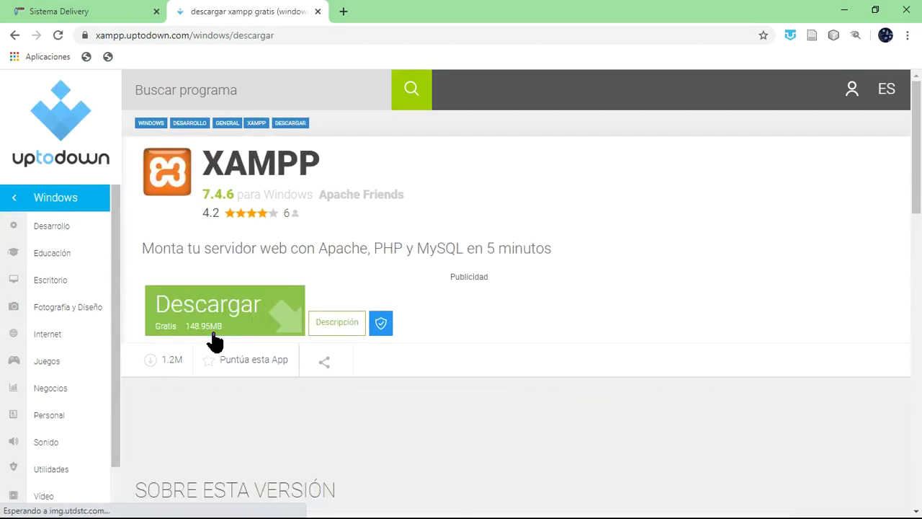
left_click(172, 477)
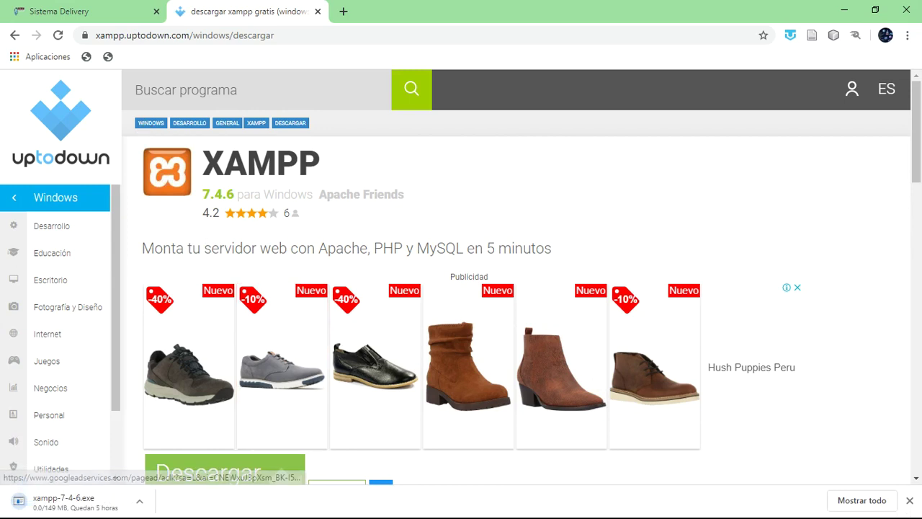
Cancel the xampp-7-4-6.exe download in the full downloads list and minimize the browser.
left_click(844, 502)
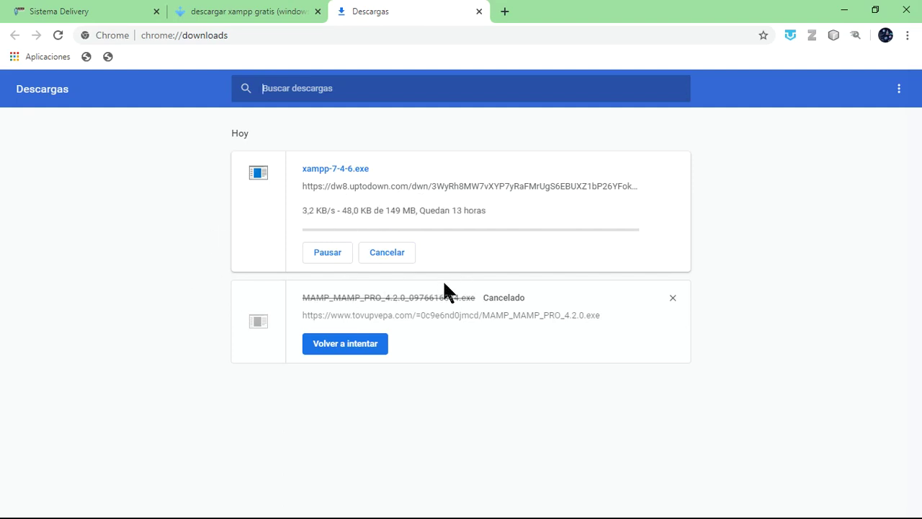
left_click(387, 254)
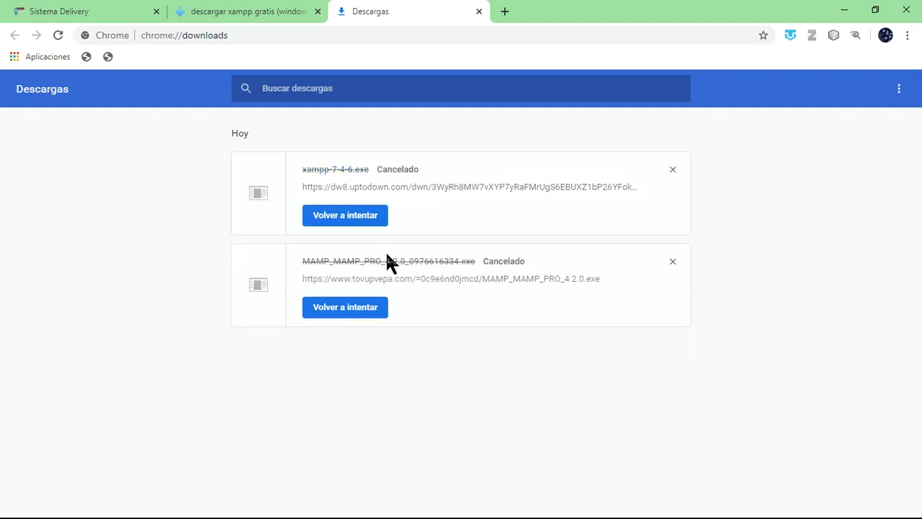
left_click(846, 11)
left_click_drag(492, 160, 520, 113)
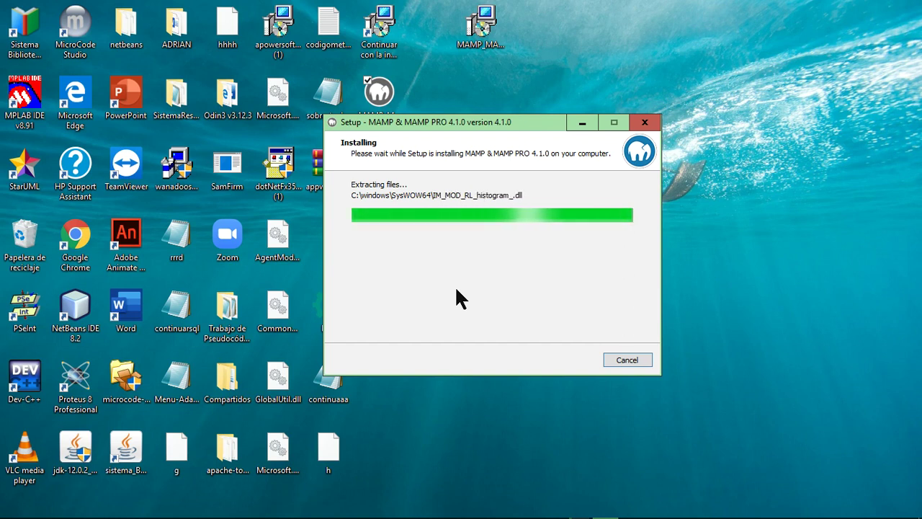
mouse_move(552, 513)
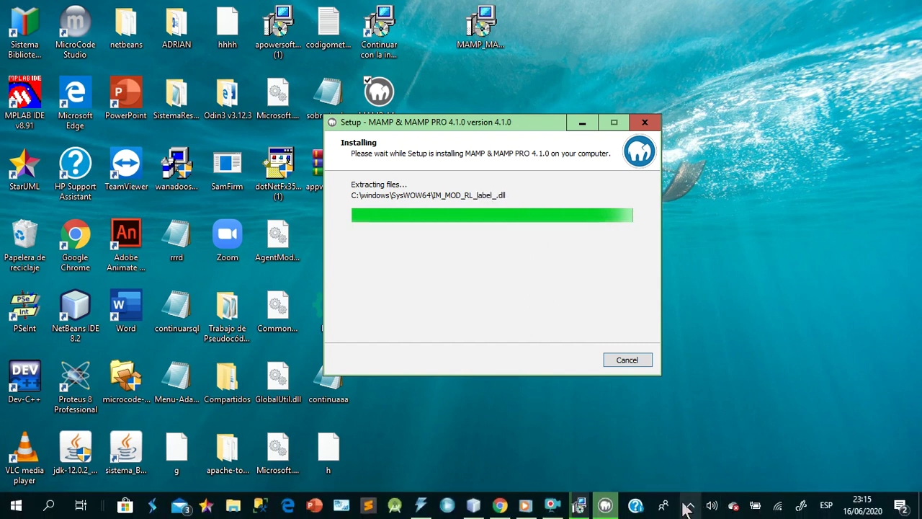
left_click(551, 506)
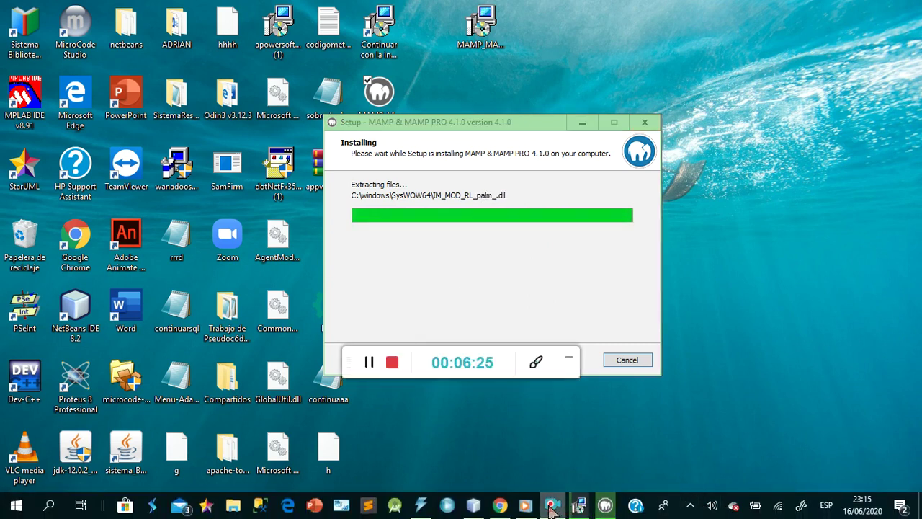
left_click(568, 356)
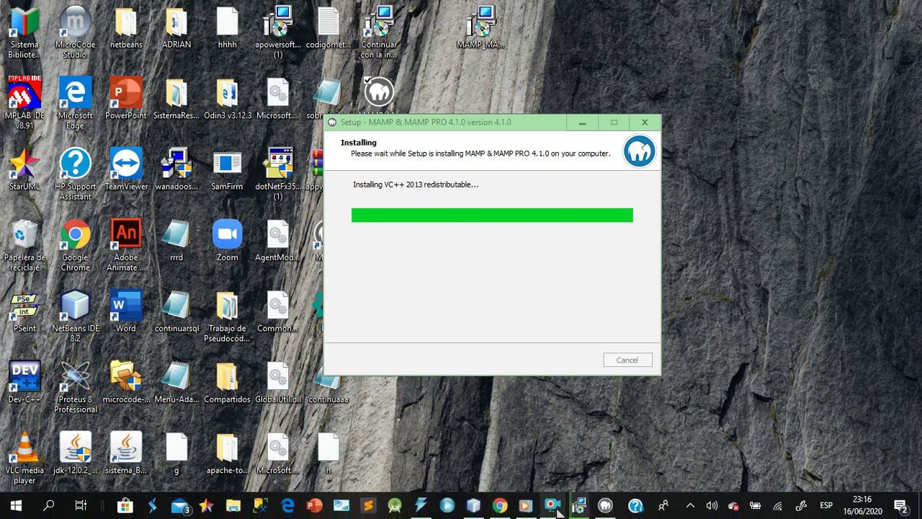
mouse_move(551, 507)
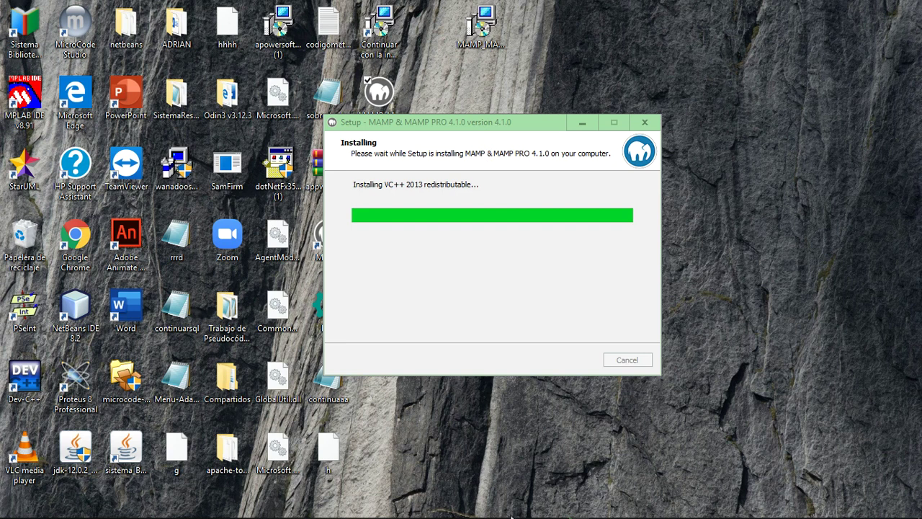
left_click(509, 454)
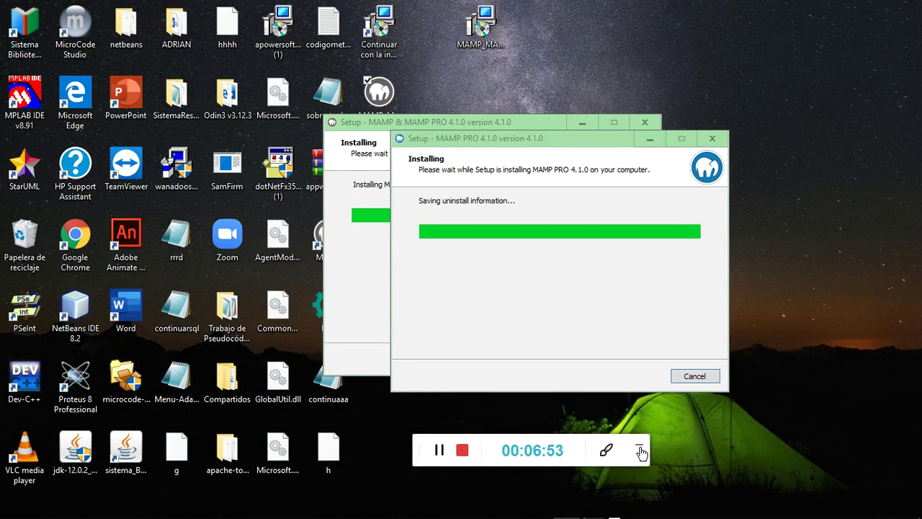
left_click(638, 446)
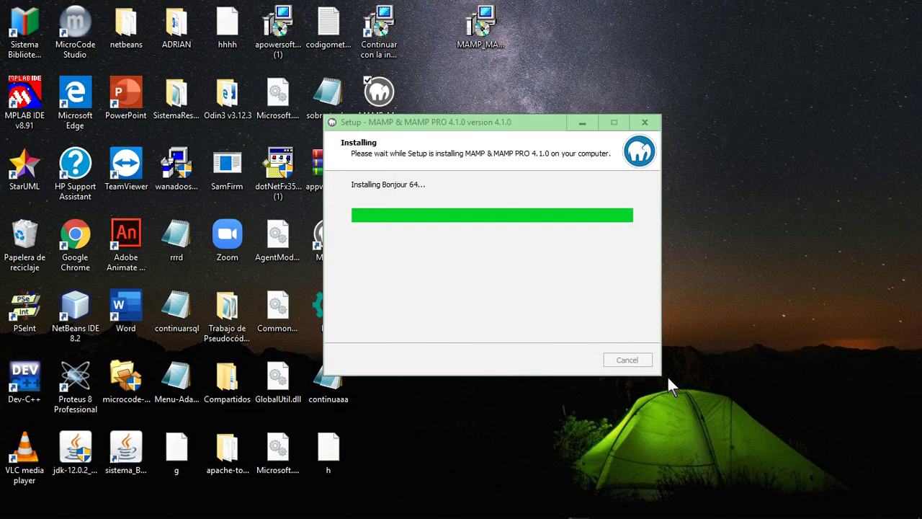
Finish the MAMP & MAMP PRO 4.1.0 setup wizard.
mouse_move(616, 515)
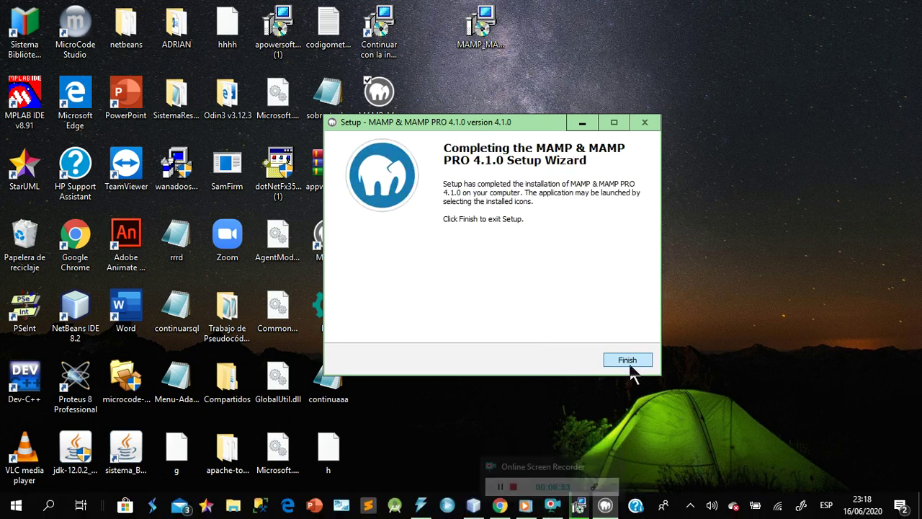
left_click(630, 369)
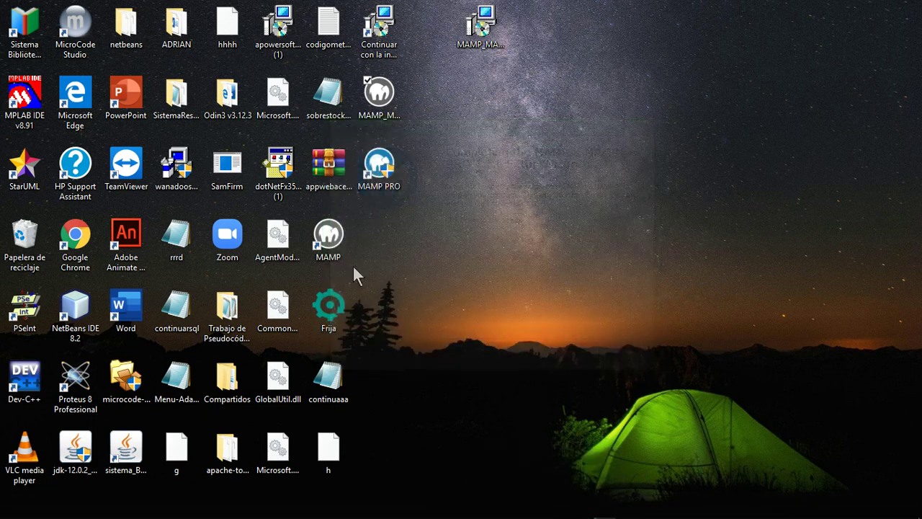
Open the C:\MAMP\htdocs folder in File Explorer.
left_click(240, 507)
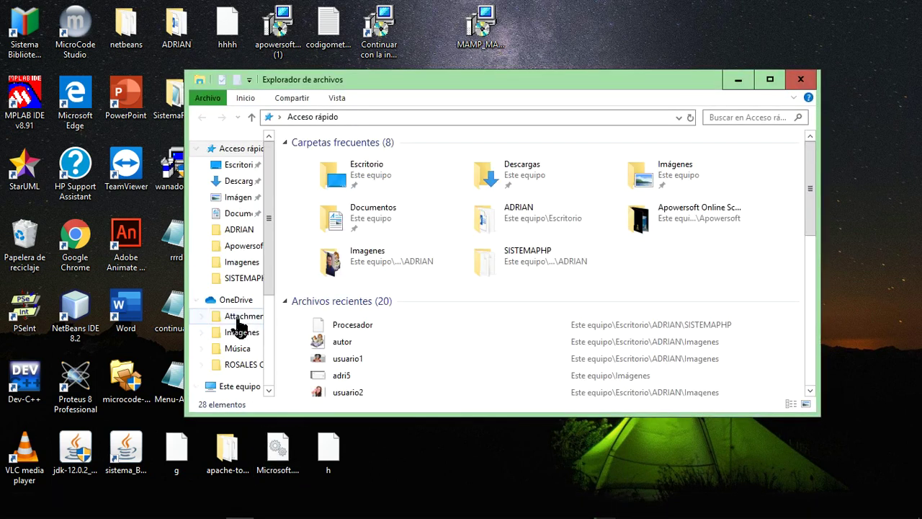
scroll(229, 323, "down", 3)
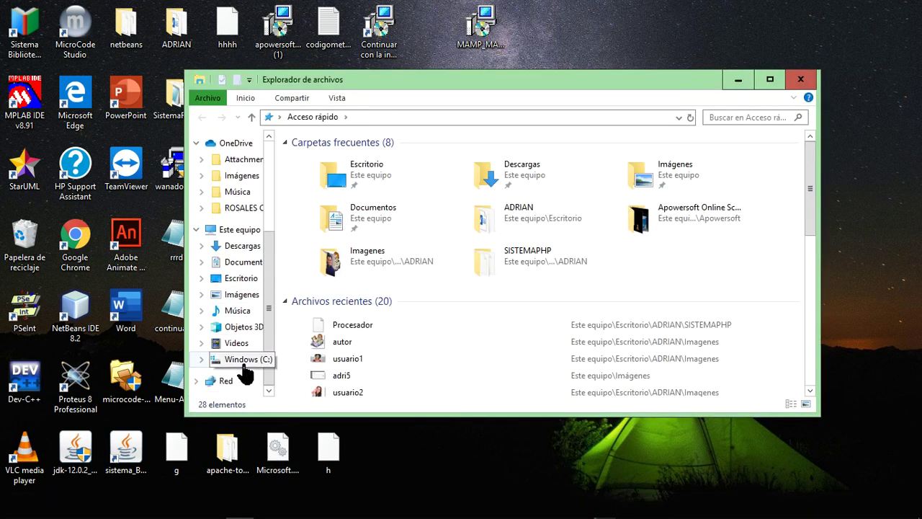
left_click(245, 363)
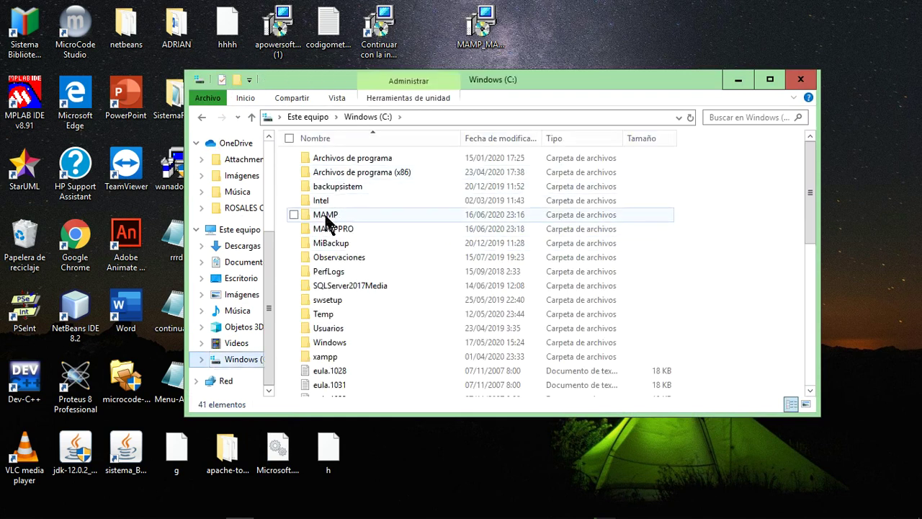
double_click(332, 216)
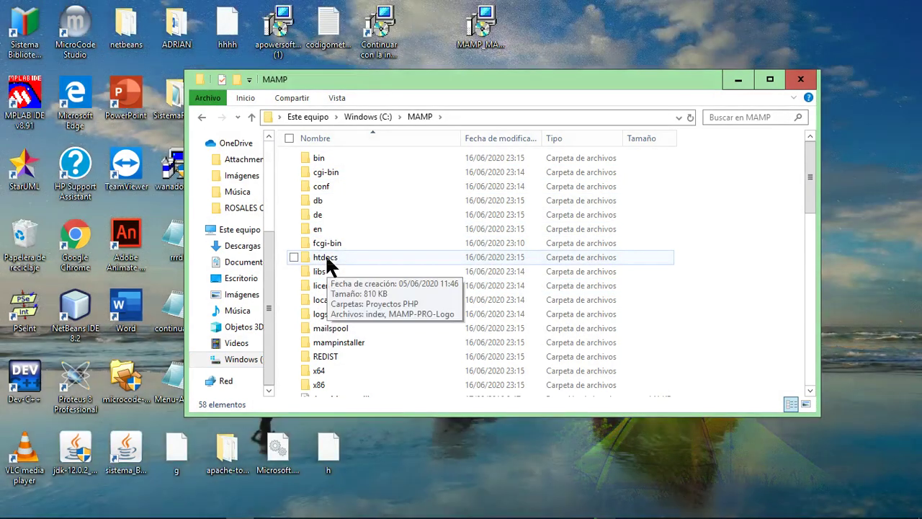
double_click(326, 258)
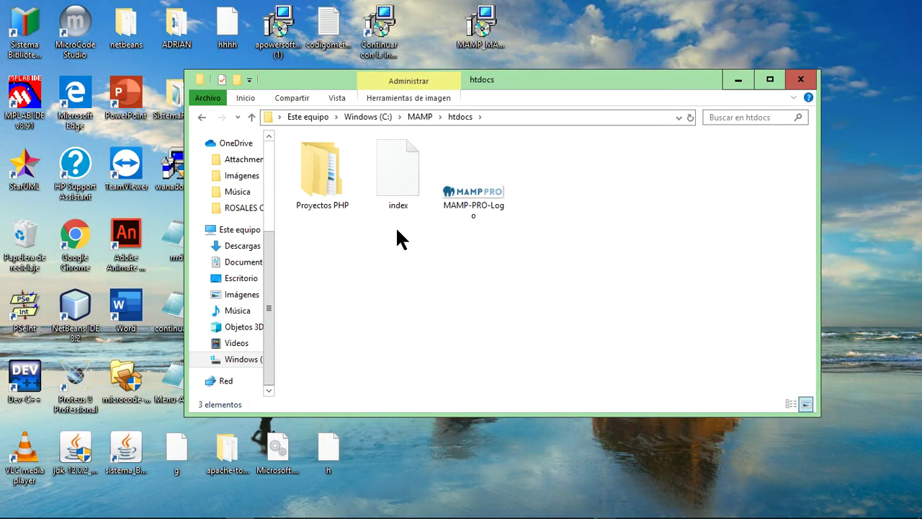
Delete the index and MAMP-PRO-Logo files from htdocs, keeping the Proyectos PHP folder, and minimize the File Explorer window.
left_click(479, 204)
left_click(407, 188, "ctrl")
right_click(407, 188)
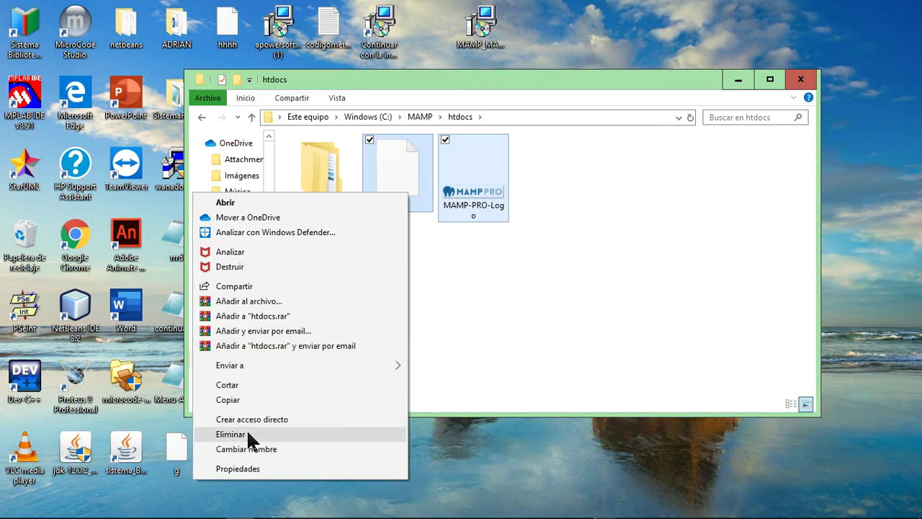
left_click(246, 429)
left_click(317, 186)
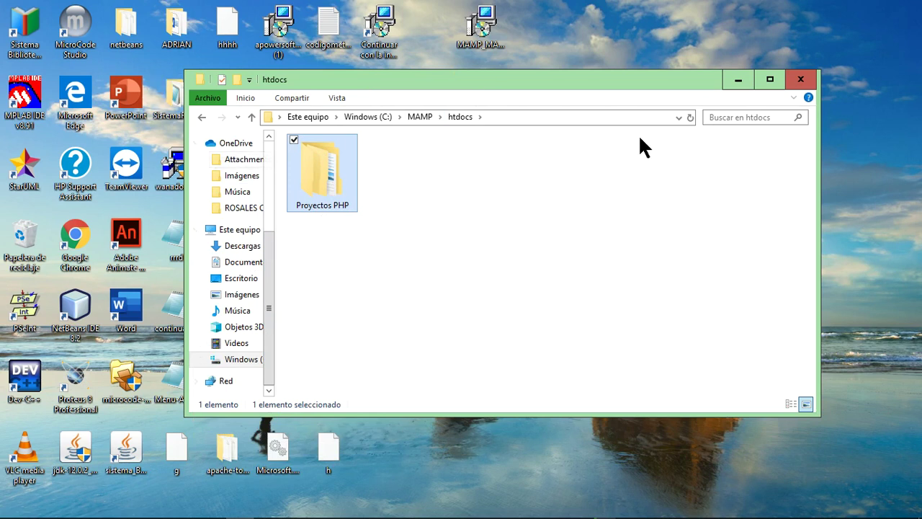
left_click_drag(665, 74, 738, 85)
left_click(757, 80)
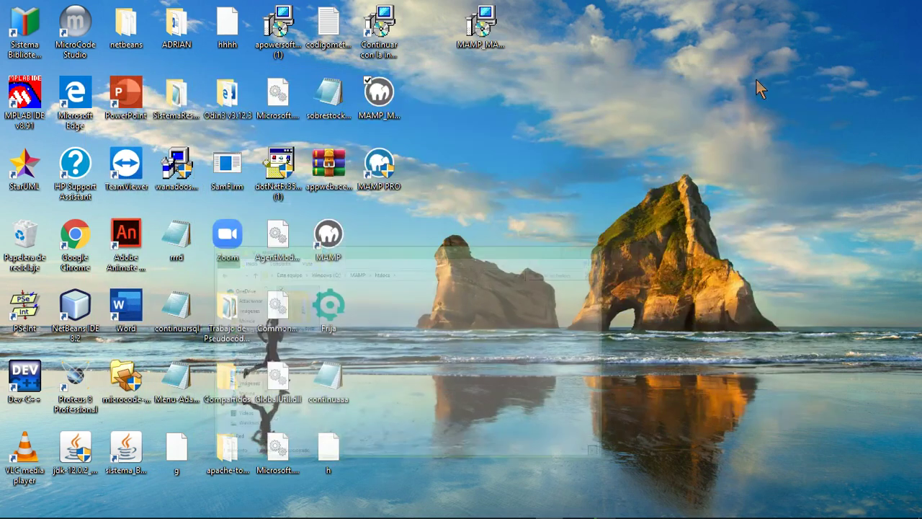
right_click(386, 108)
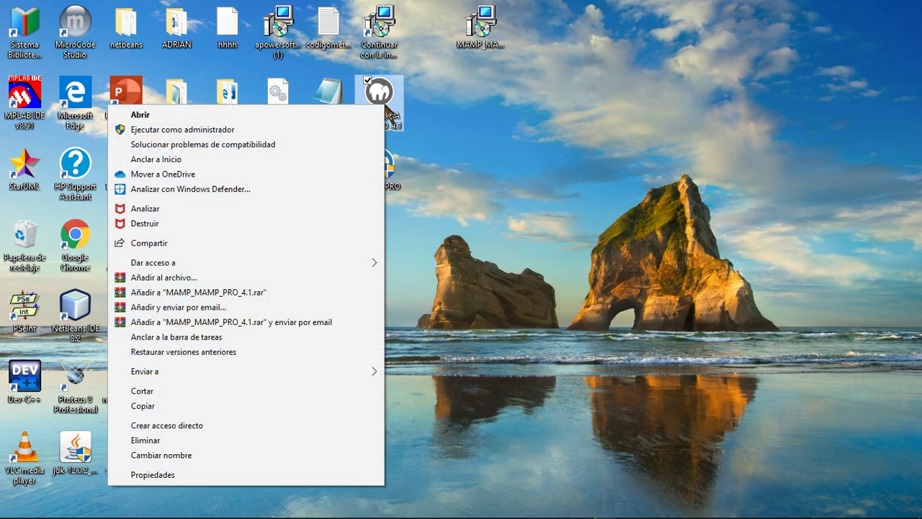
left_click(180, 111)
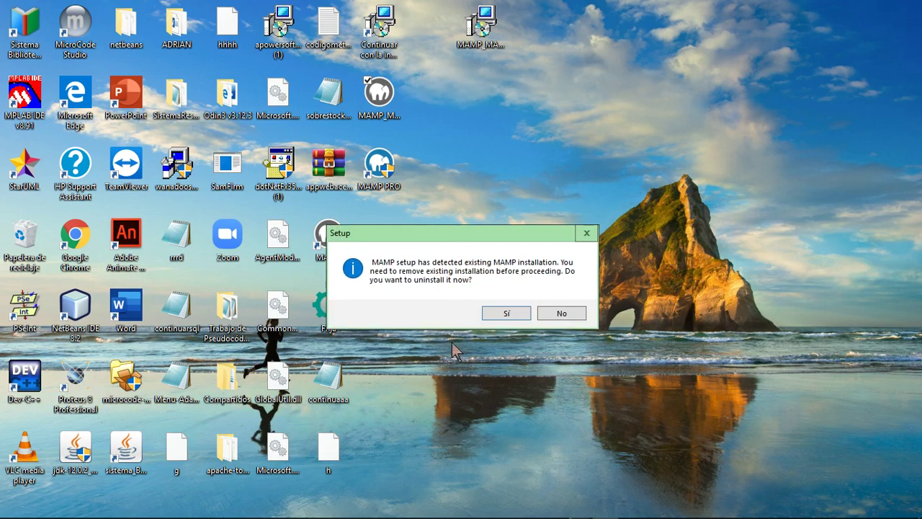
left_click(513, 314)
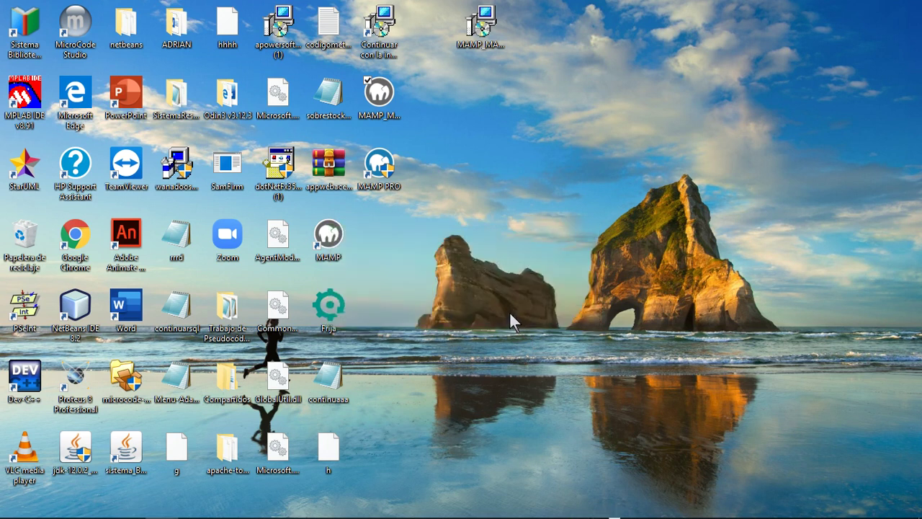
mouse_move(597, 514)
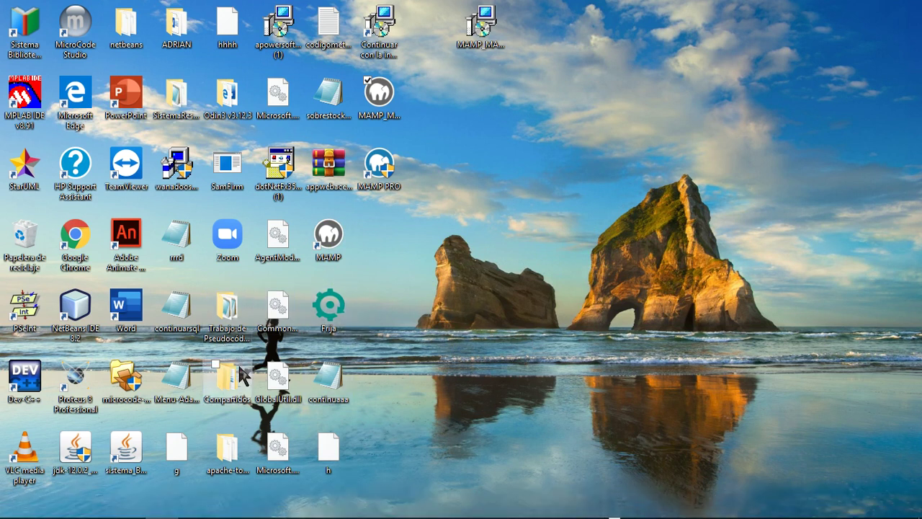
mouse_move(206, 507)
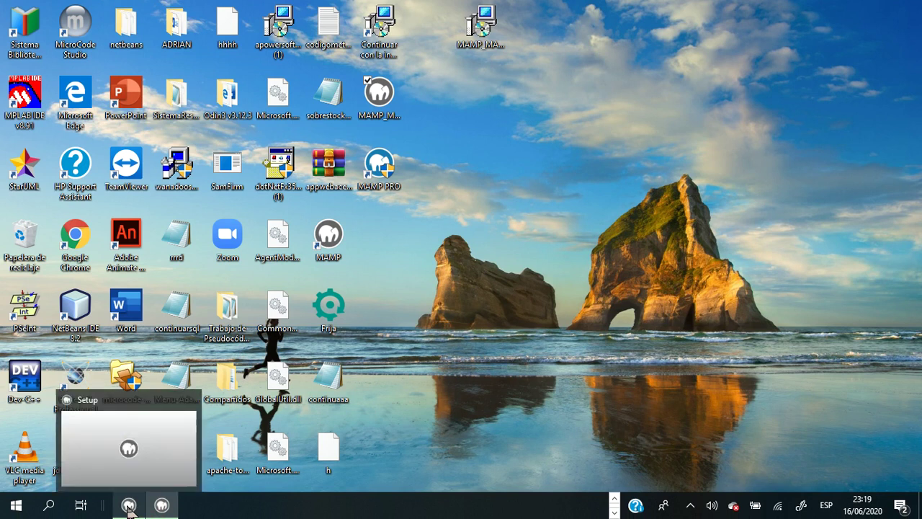
left_click(162, 505)
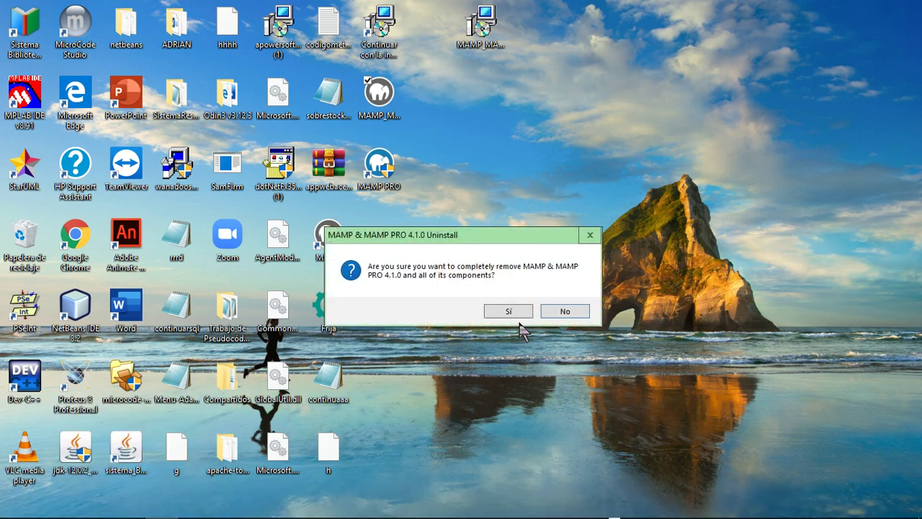
left_click(512, 311)
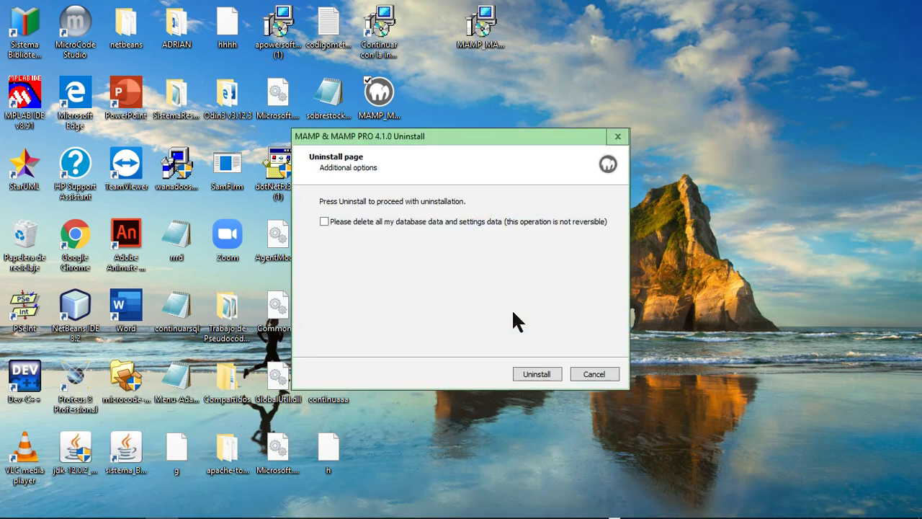
left_click(593, 376)
left_click(574, 313)
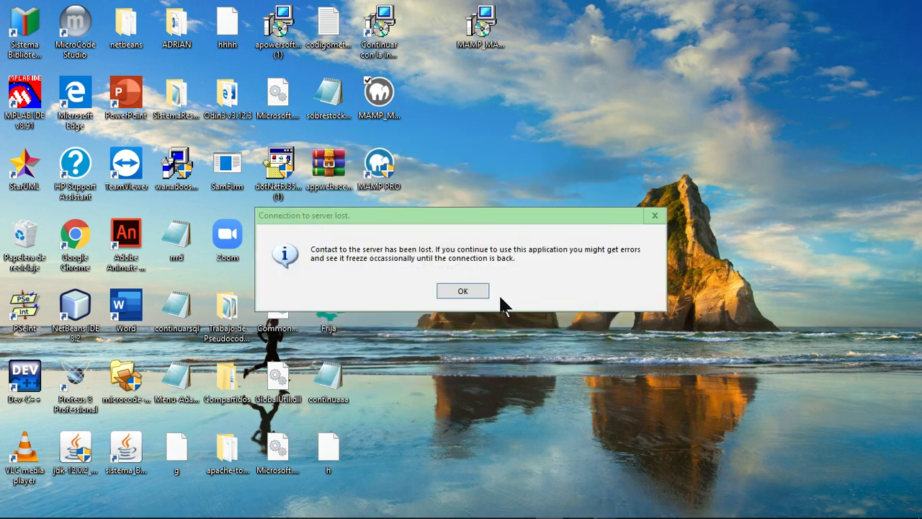
left_click(467, 290)
Launch MAMP from its desktop shortcut and move its window to a free area beside the desktop icons.
right_click(341, 252)
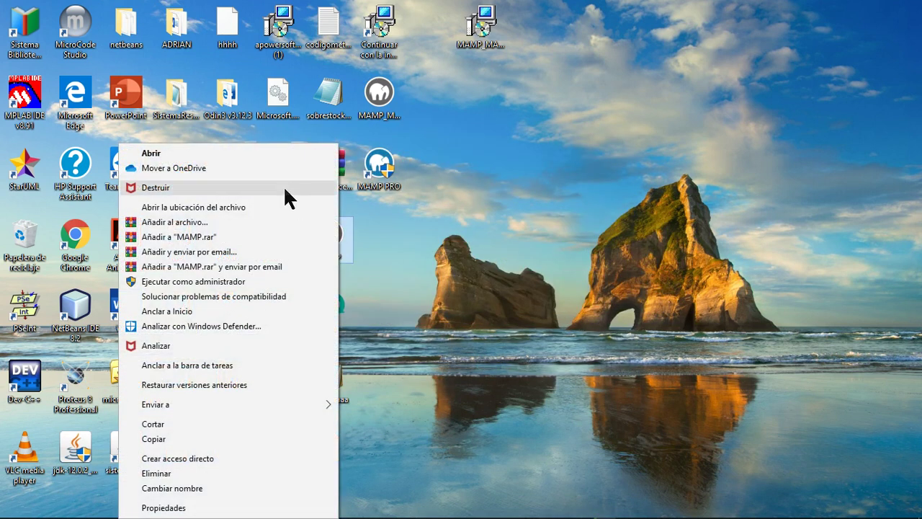
left_click(227, 150)
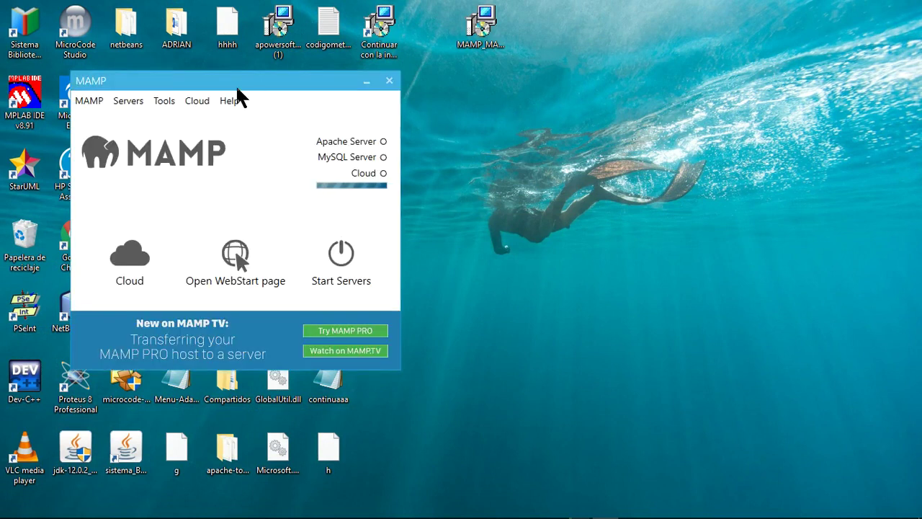
left_click_drag(235, 84, 582, 84)
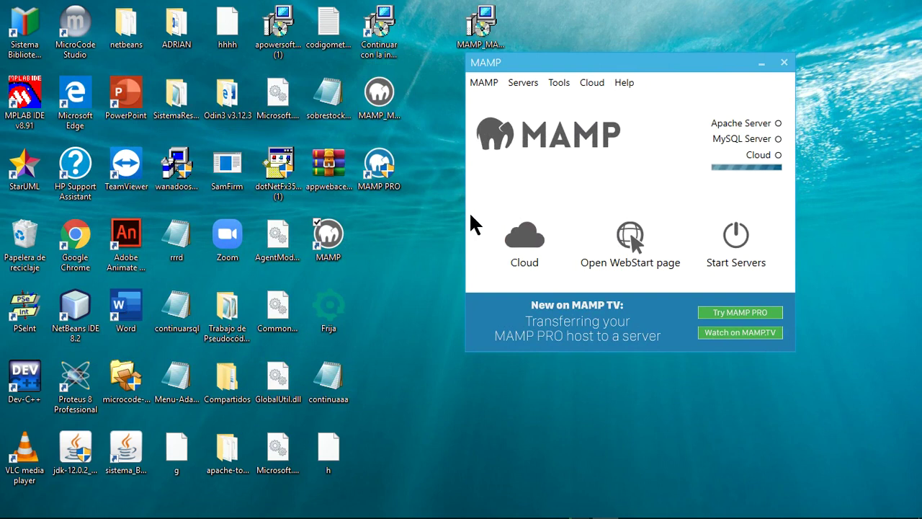
left_click_drag(605, 68, 551, 62)
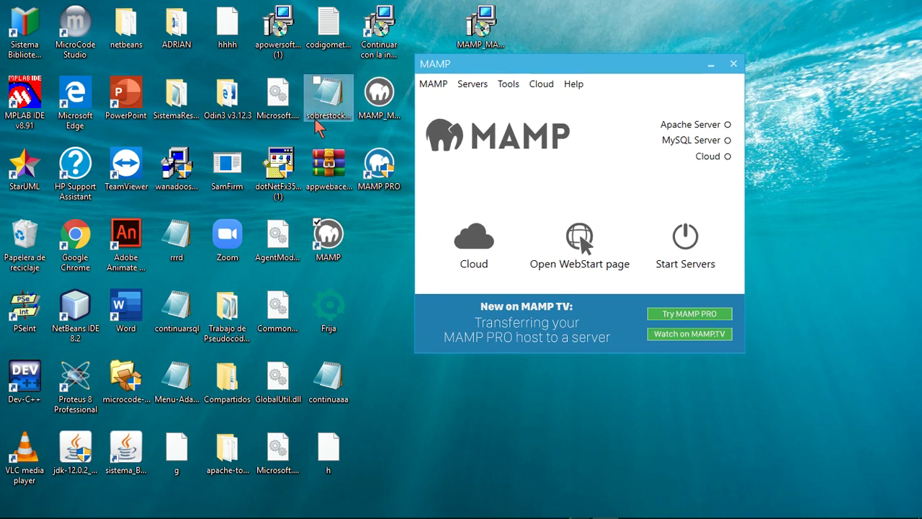
mouse_move(563, 65)
left_mouse_down()
mouse_move(595, 51)
mouse_move(499, 79)
mouse_move(598, 100)
mouse_move(541, 62)
mouse_move(569, 69)
left_mouse_up()
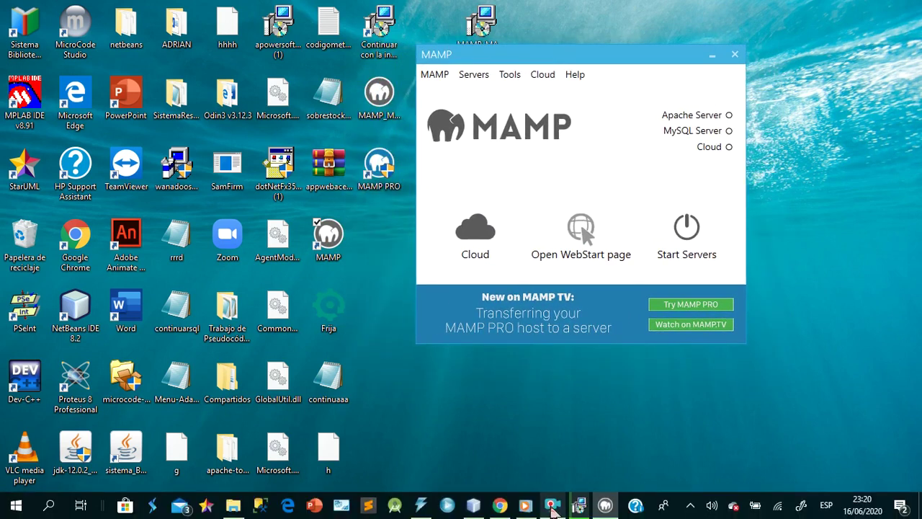
left_click(553, 508)
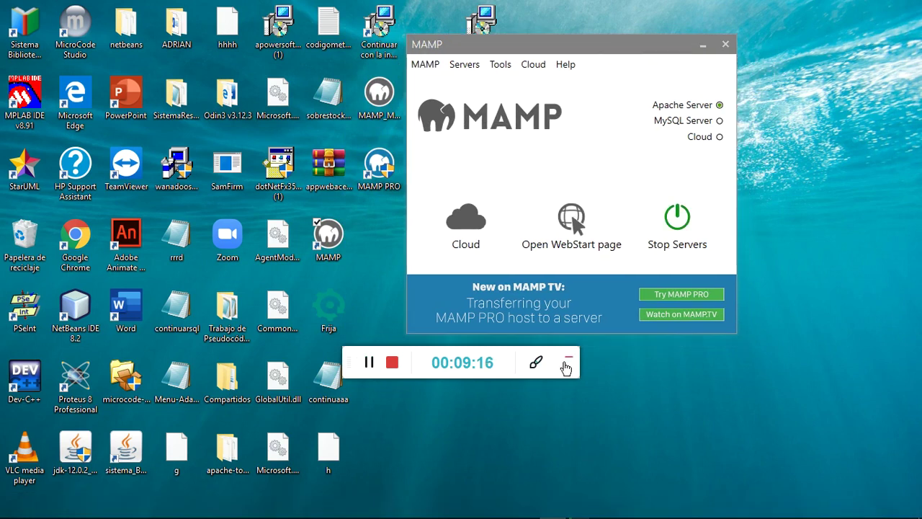
left_click(568, 358)
left_click_drag(587, 50, 576, 92)
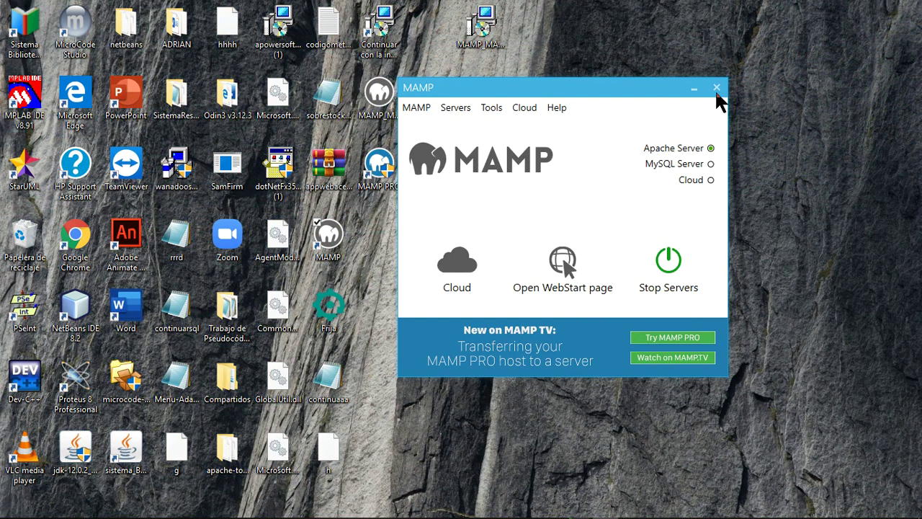
Quit MAMP and open the C:\MAMP\db\mysql folder in File Explorer.
left_click(422, 111)
left_click(426, 160)
left_click(241, 506)
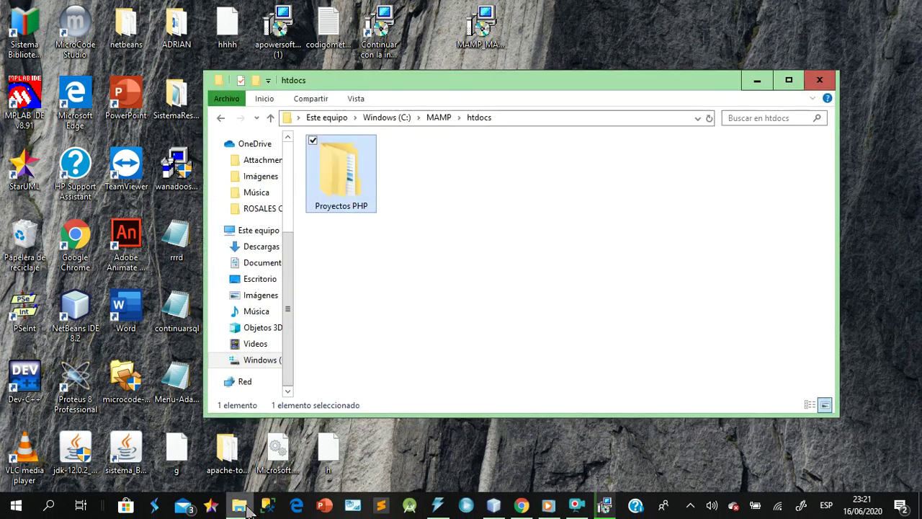
left_click(263, 360)
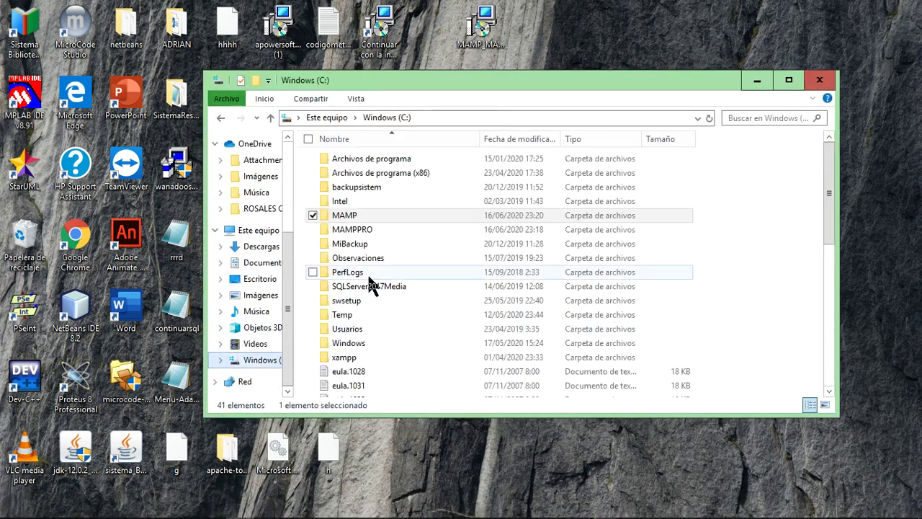
double_click(370, 211)
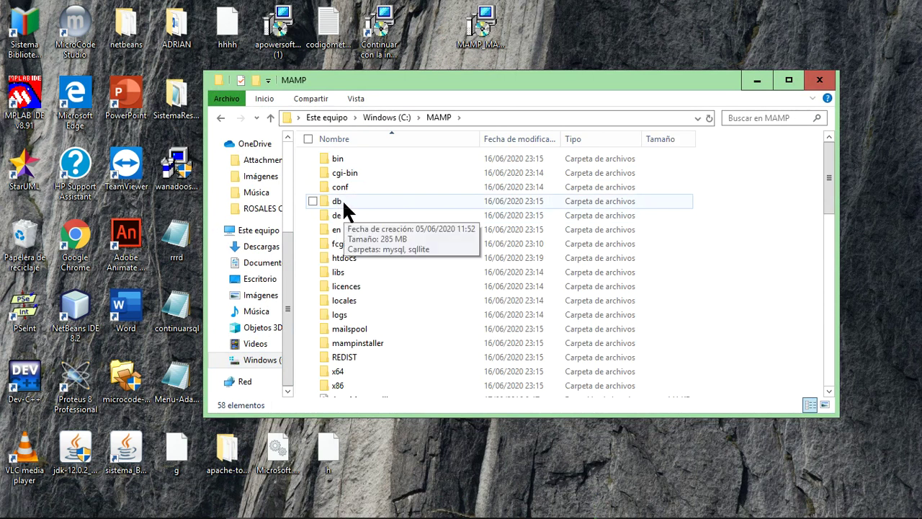
double_click(338, 202)
left_click(348, 163)
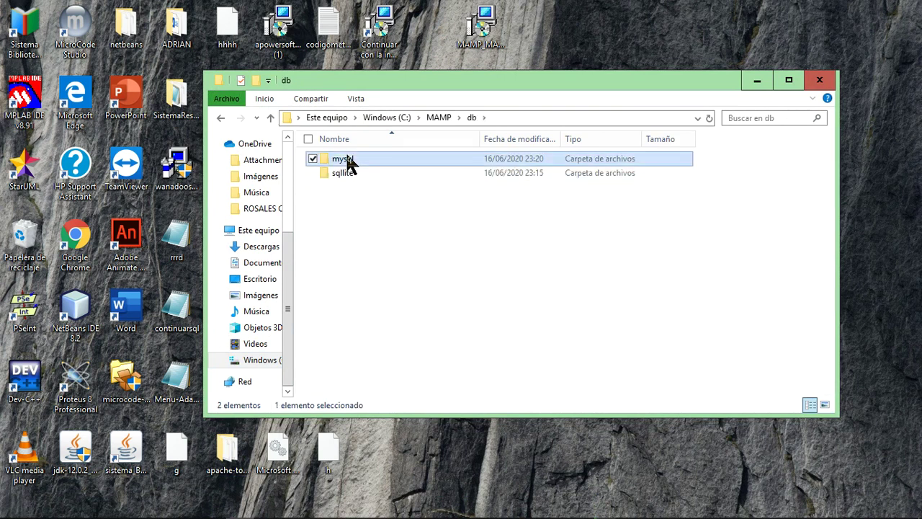
double_click(348, 163)
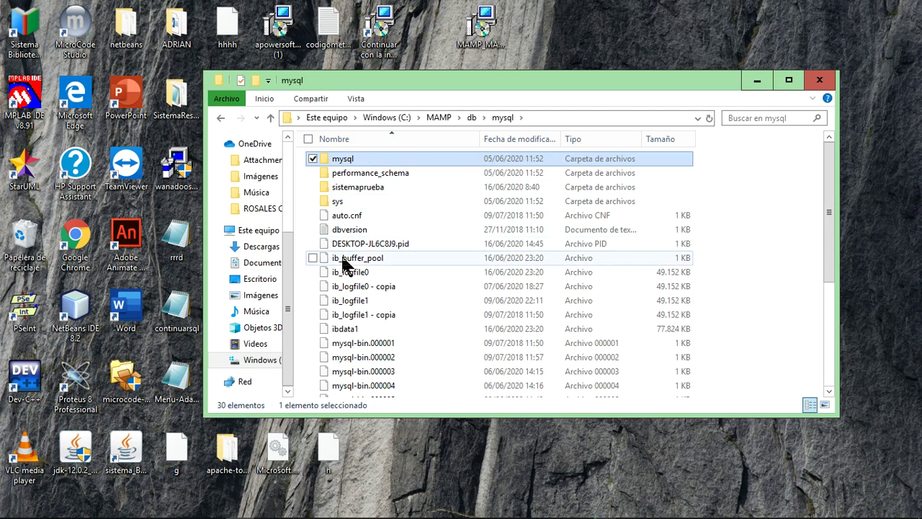
left_click(360, 308, "ctrl")
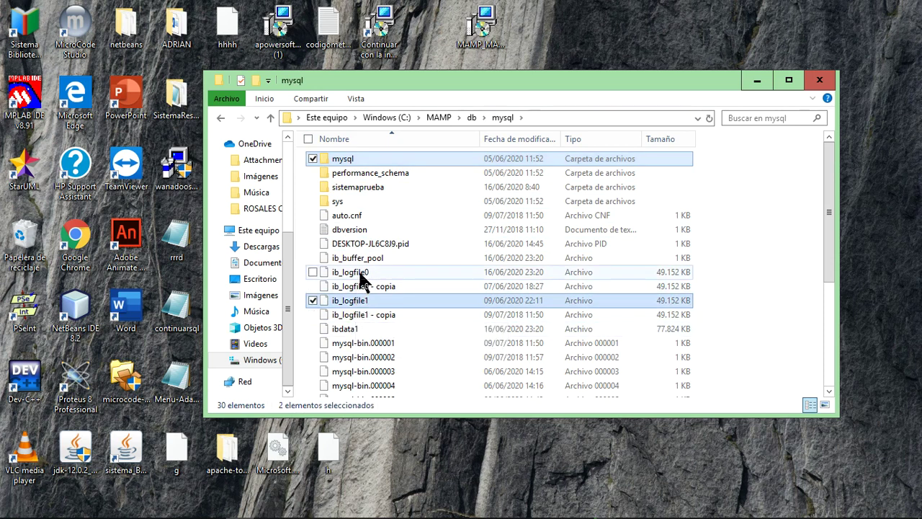
left_click(360, 277, "ctrl")
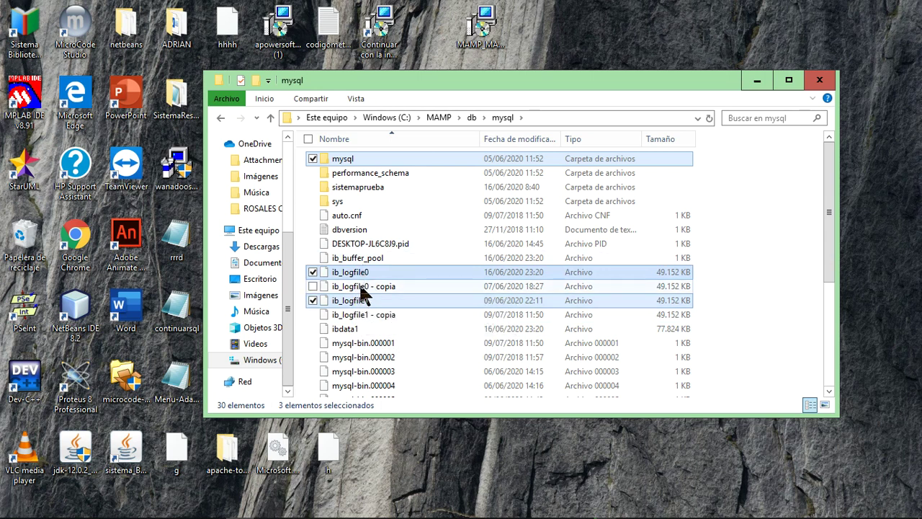
left_click(365, 286)
left_click(365, 313)
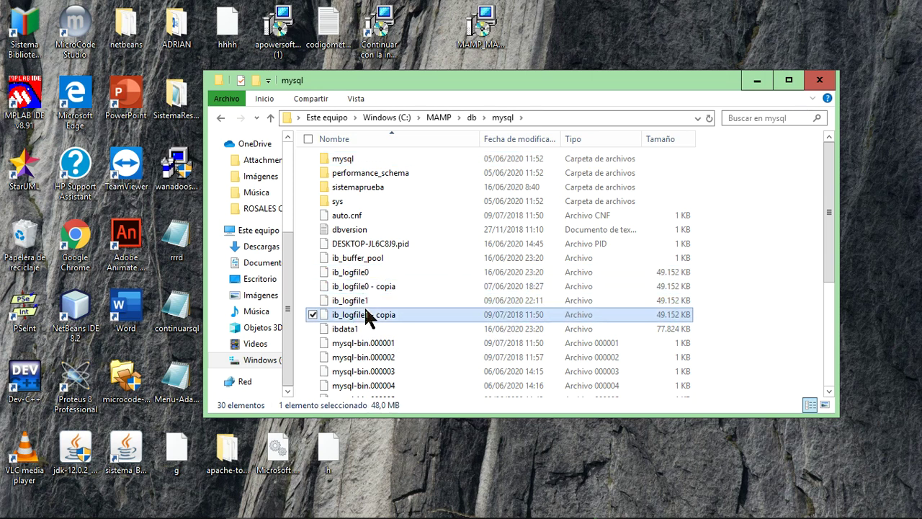
Delete the mysql-bin index file from the mysql folder and close File Explorer.
scroll(364, 310, "down", 4)
scroll(364, 310, "down", 1)
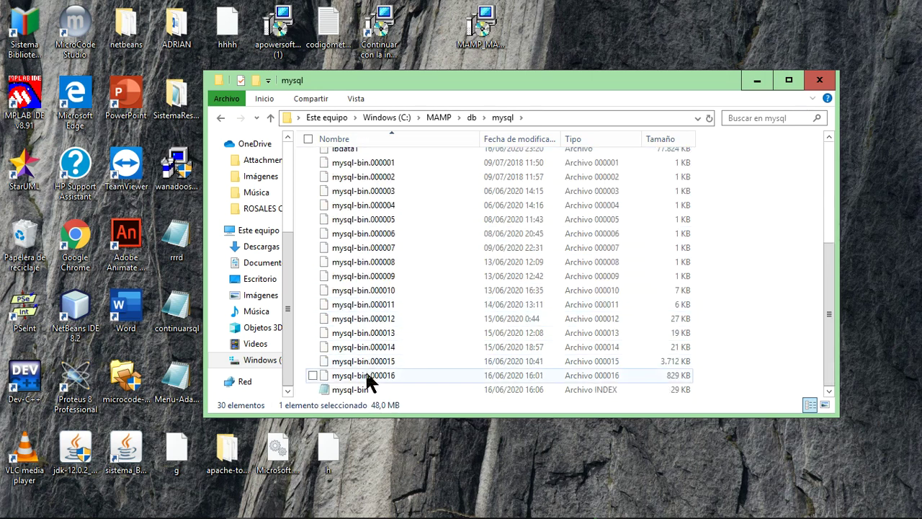
left_click(365, 389)
right_click(364, 389)
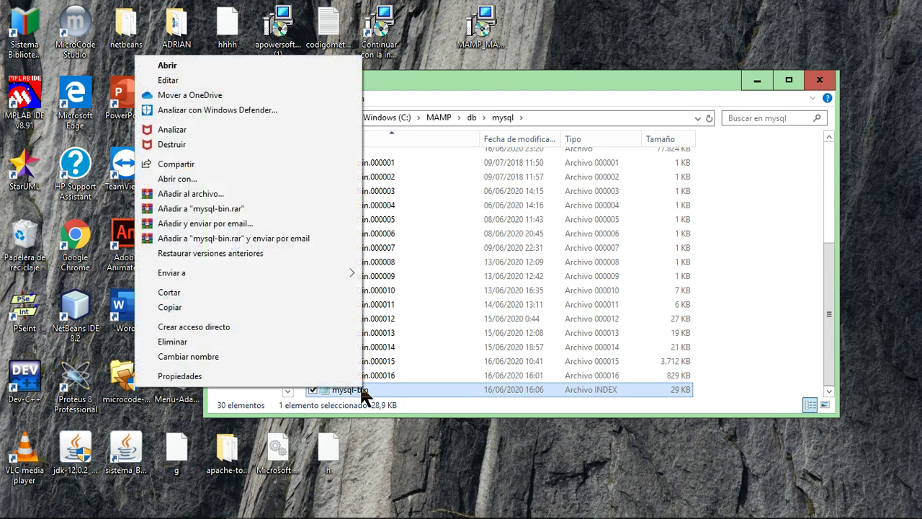
left_click(196, 342)
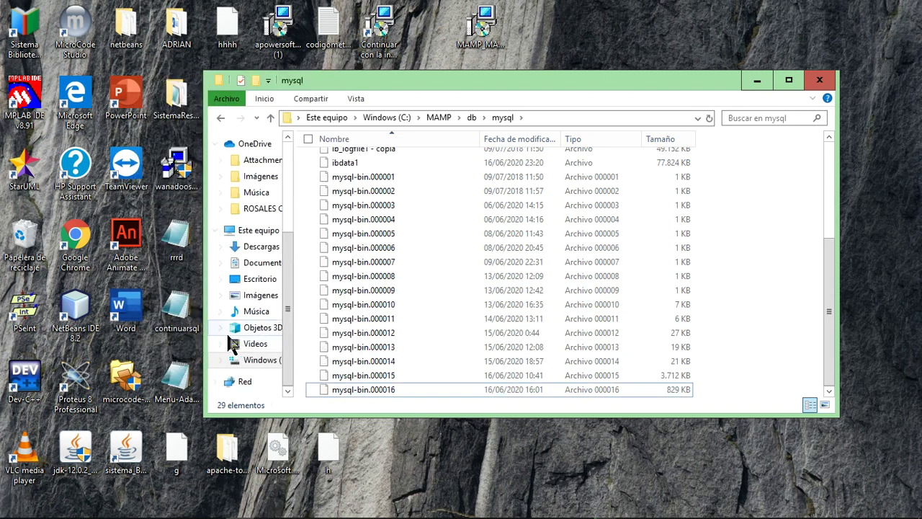
left_click(818, 80)
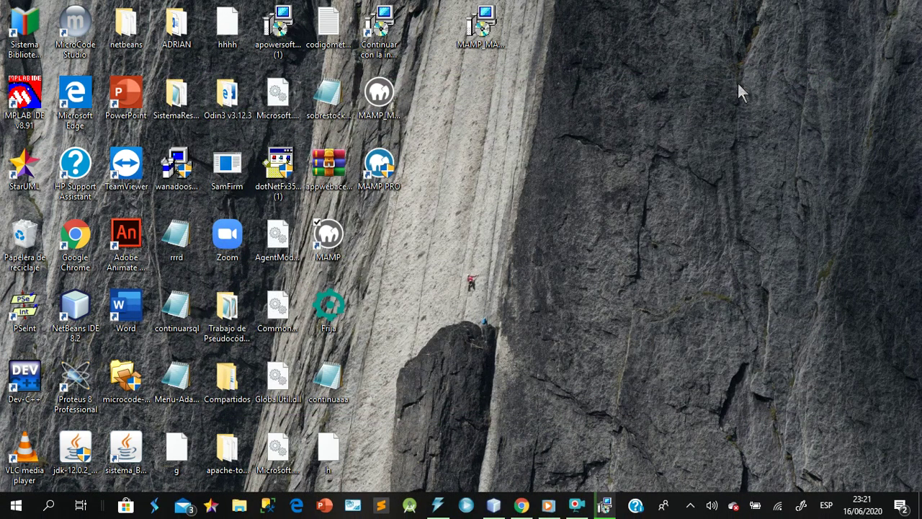
Relaunch MAMP from its desktop shortcut and move its window clear of the desktop icons.
right_click(334, 246)
left_click(163, 147)
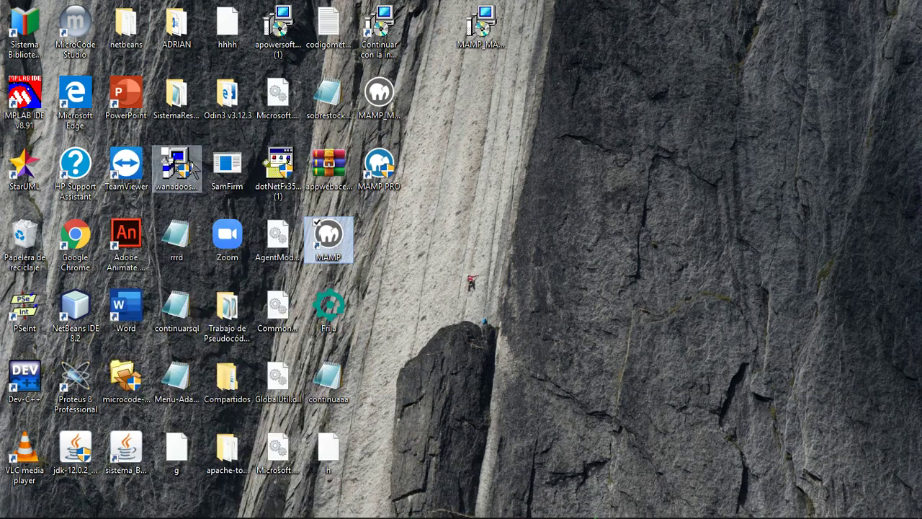
left_click(437, 196)
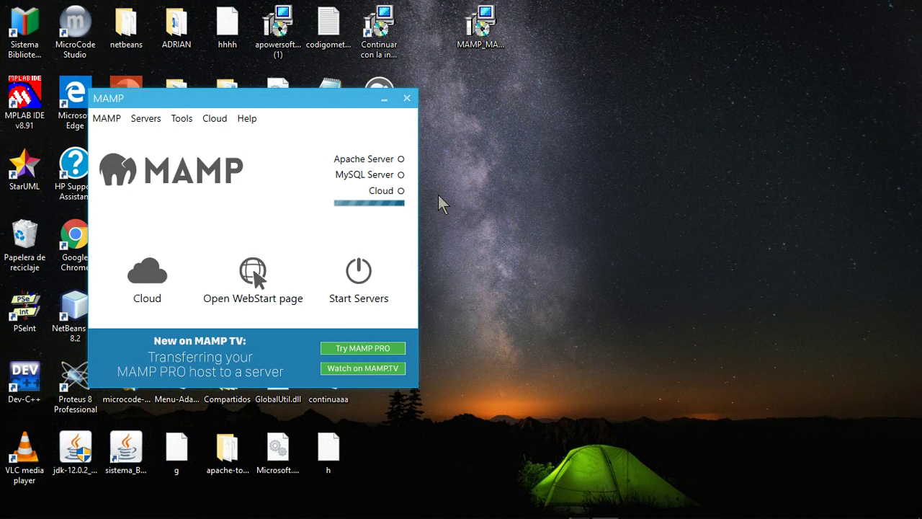
left_click_drag(280, 104, 596, 102)
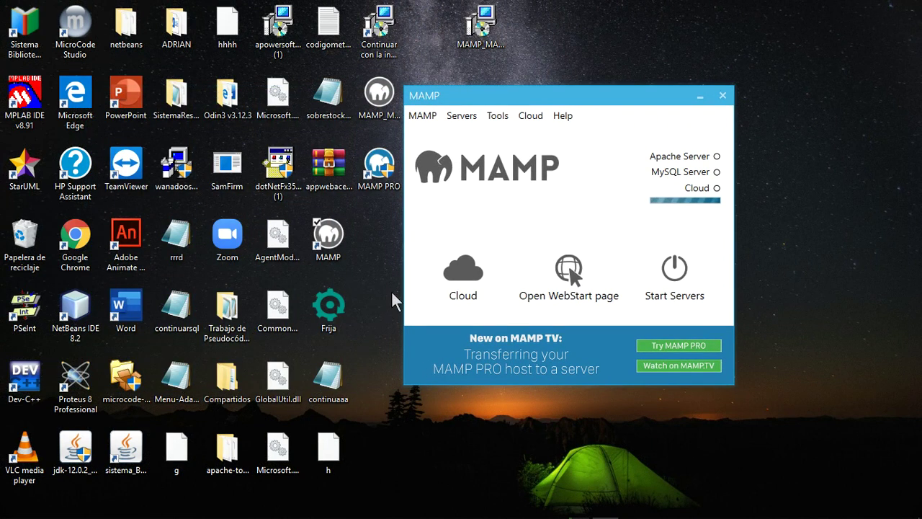
mouse_move(548, 509)
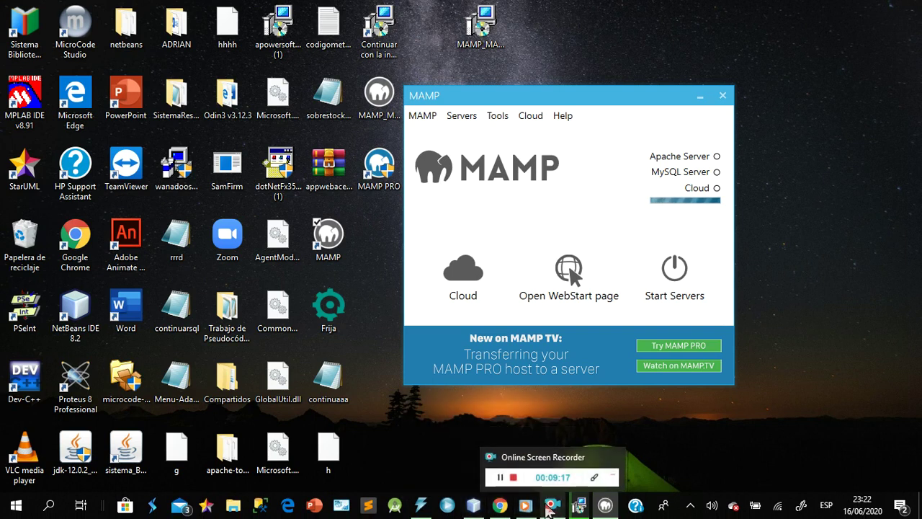
left_click(547, 509)
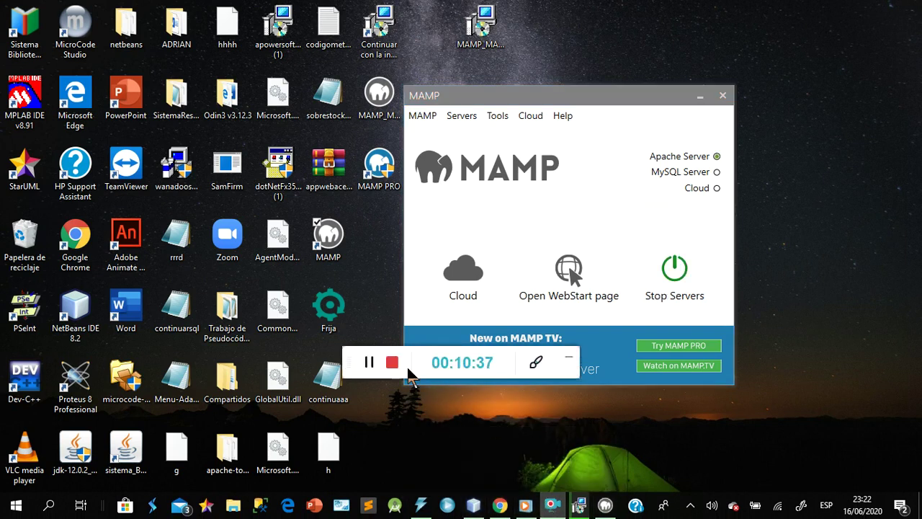
left_click(569, 362)
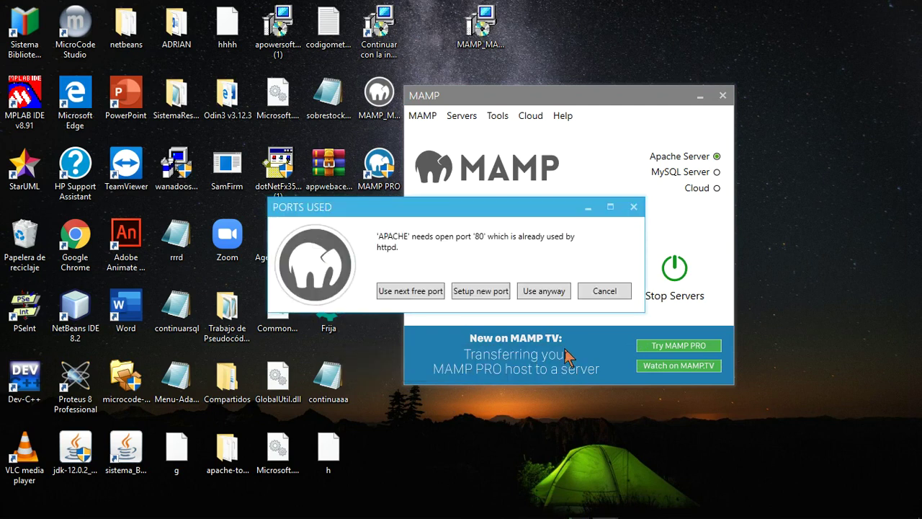
Resolve the port conflict by using the next free port, accepting port 81 for Apache and Nginx.
left_click(402, 295)
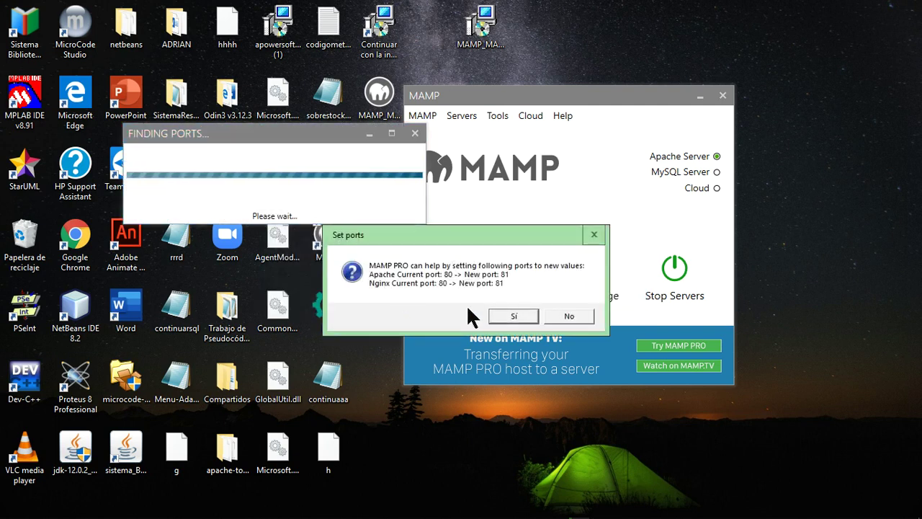
left_click(525, 315)
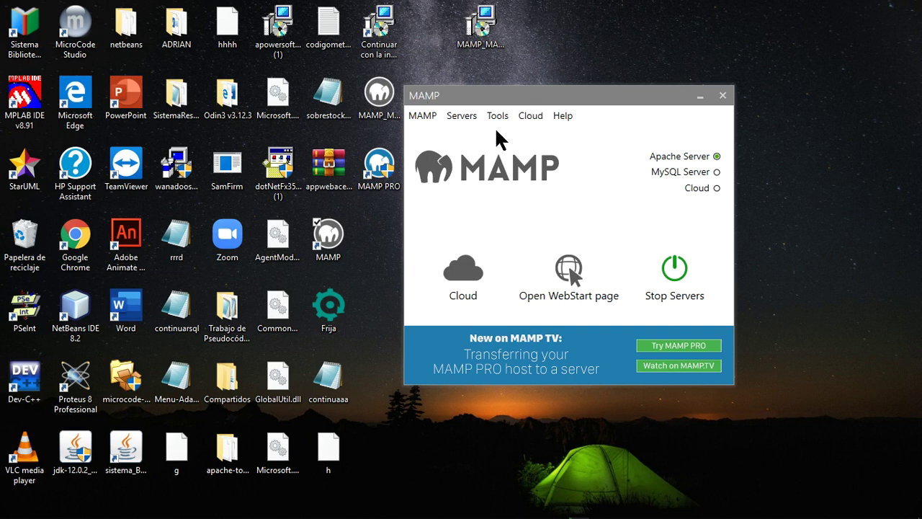
left_click_drag(618, 96, 530, 80)
left_click(452, 286)
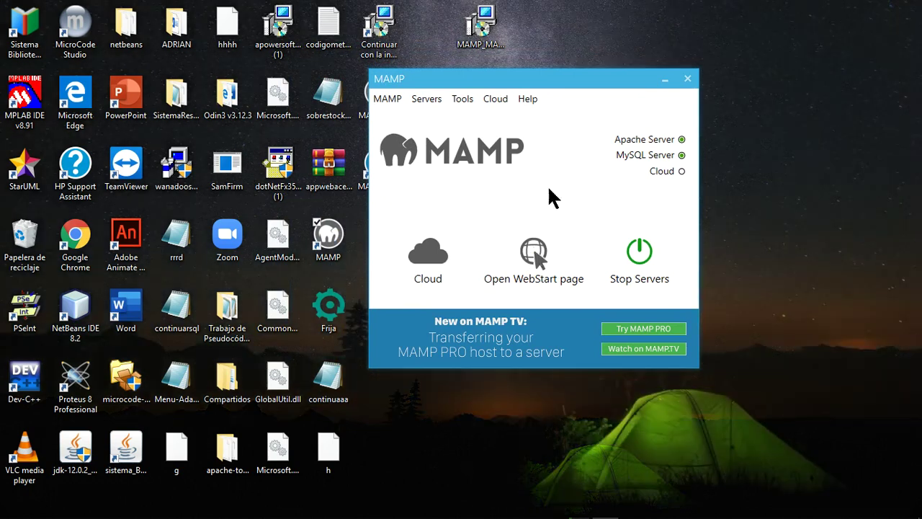
Open the MAMP WebStart page in the browser and close the old MAMP and localhost:83 tabs.
left_click(527, 237)
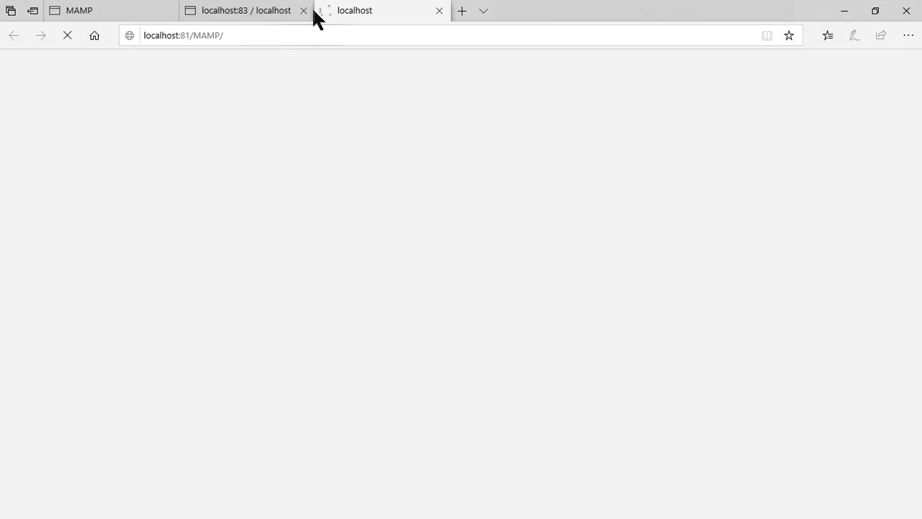
left_click(303, 11)
left_click(166, 12)
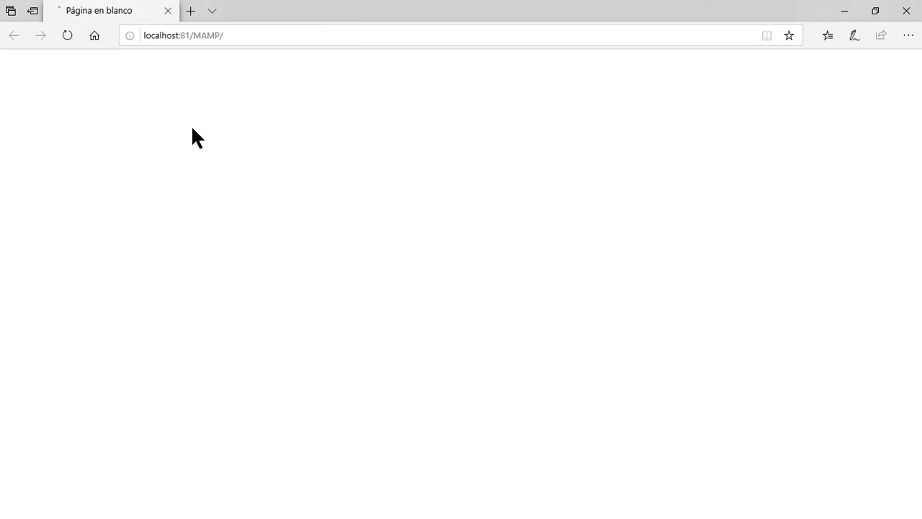
Remove the port number from the web address and load localhost/MAMP/.
left_click_drag(191, 36, 186, 36)
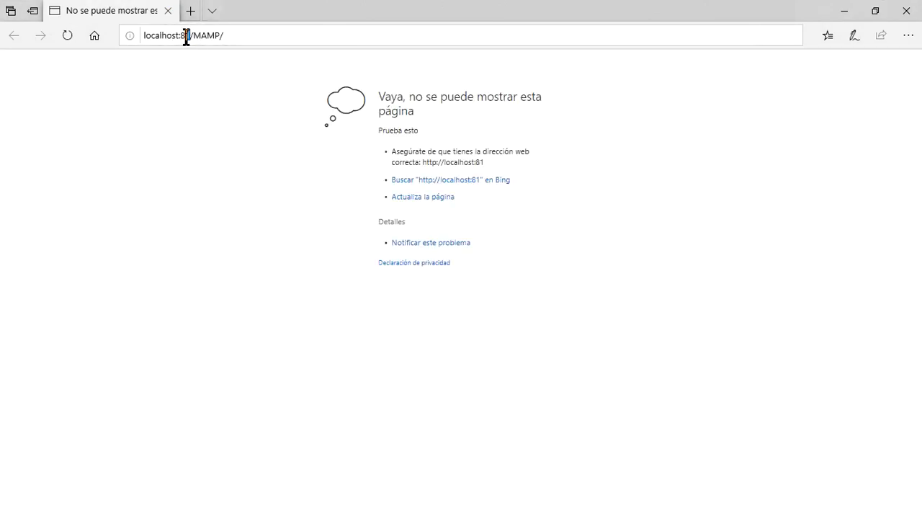
key("BackSpace")
key("BackSpace")
key("BackSpace")
key("Return")
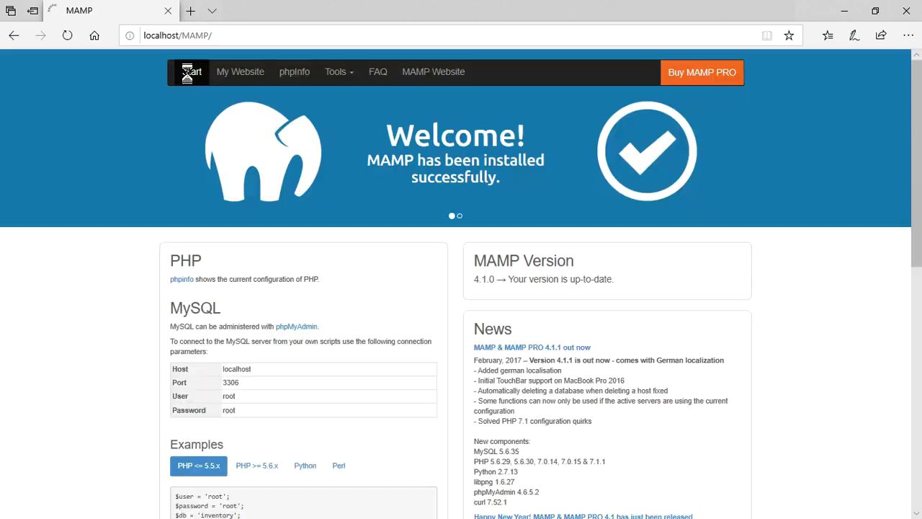
Open phpMyAdmin from the MAMP start page and minimize the browser.
left_click(344, 76)
left_click(351, 94)
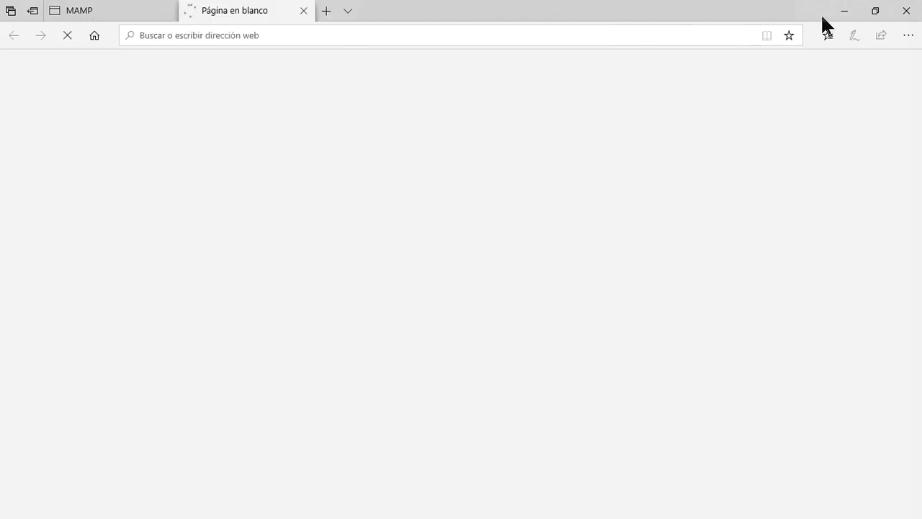
left_click(844, 13)
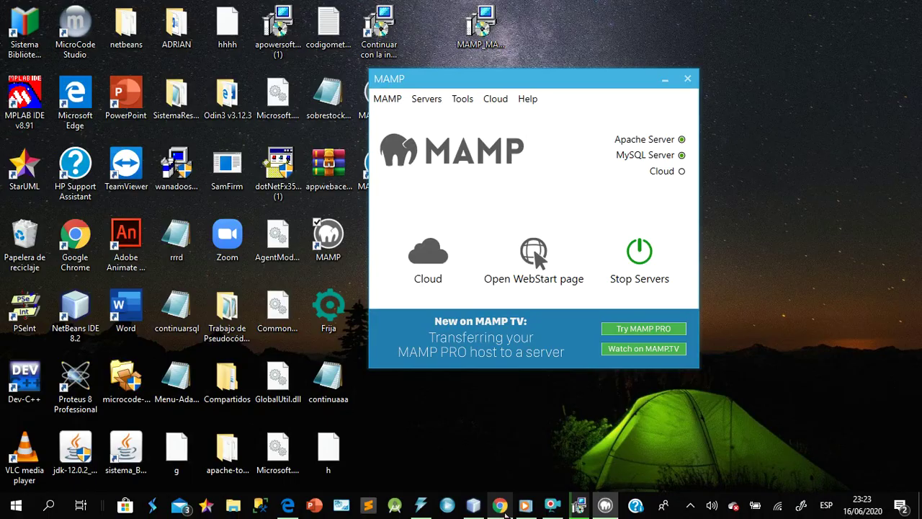
Switch to MySQL Query Browser, try a new instance connection to localhost on port 3307 as root with the account password, then minimize the window.
left_click(421, 505)
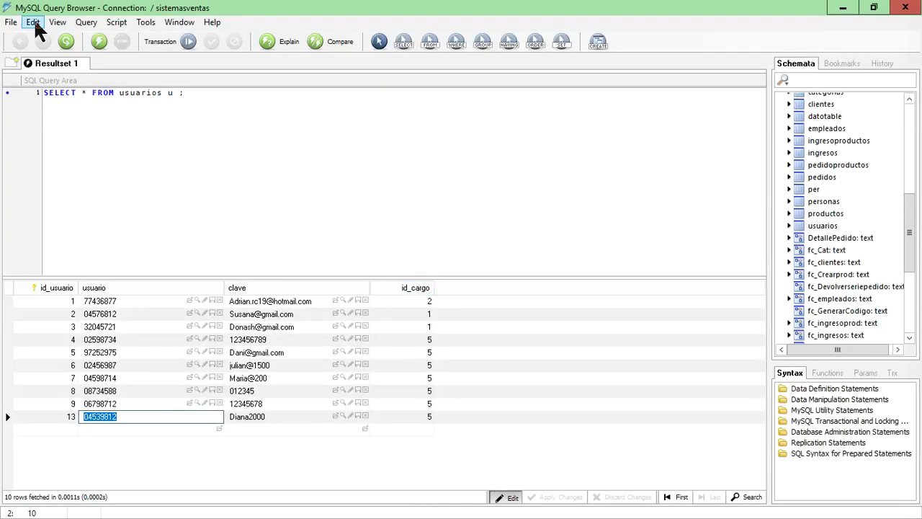
left_click(11, 22)
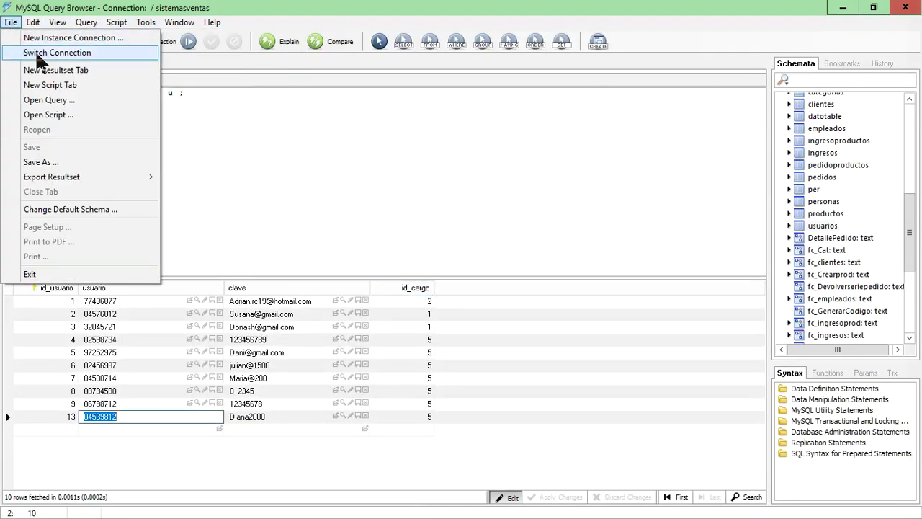
left_click(40, 37)
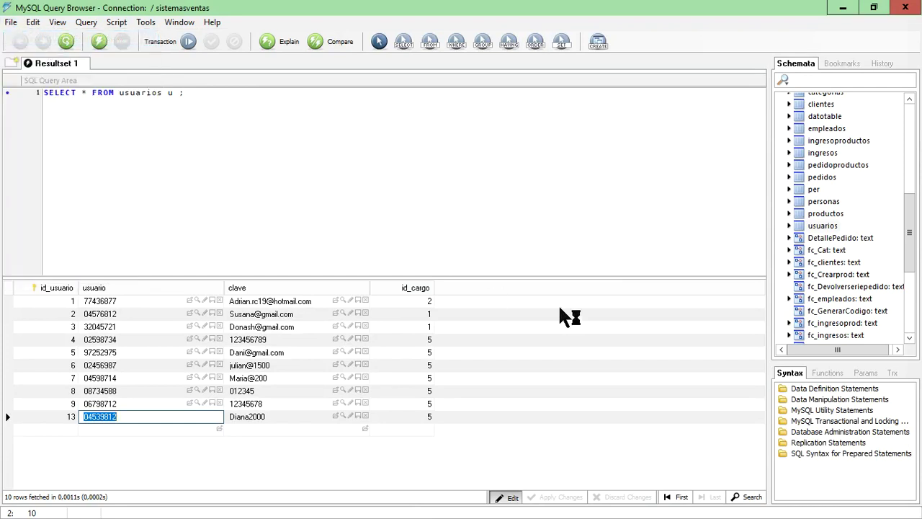
left_click(549, 255)
key("BackSpace")
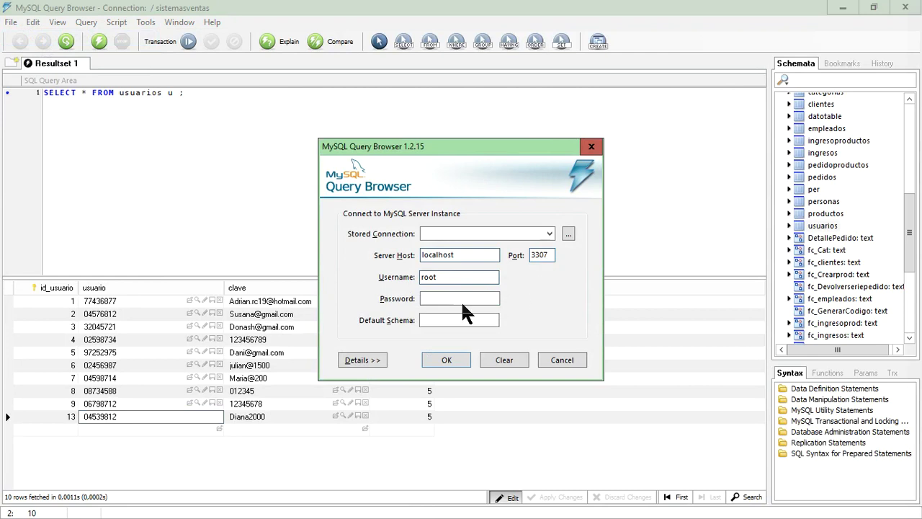
left_click(461, 299)
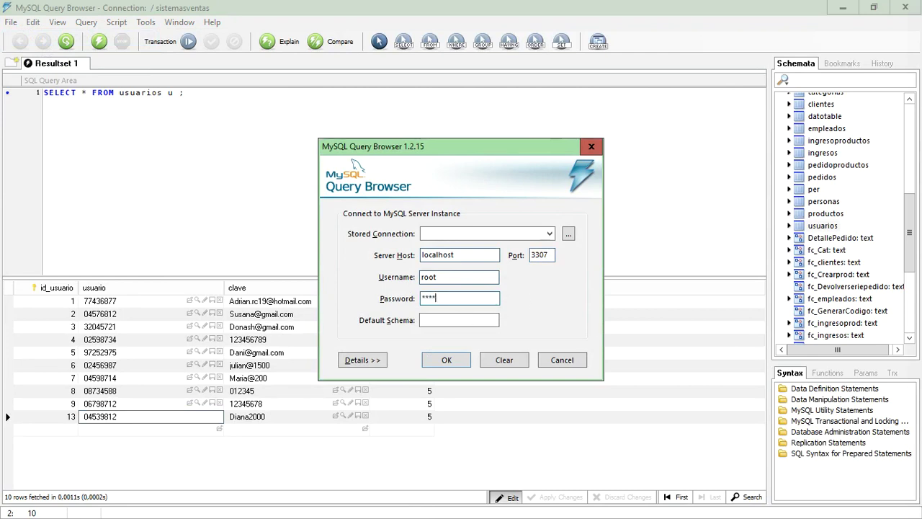
key("Return")
left_click(590, 146)
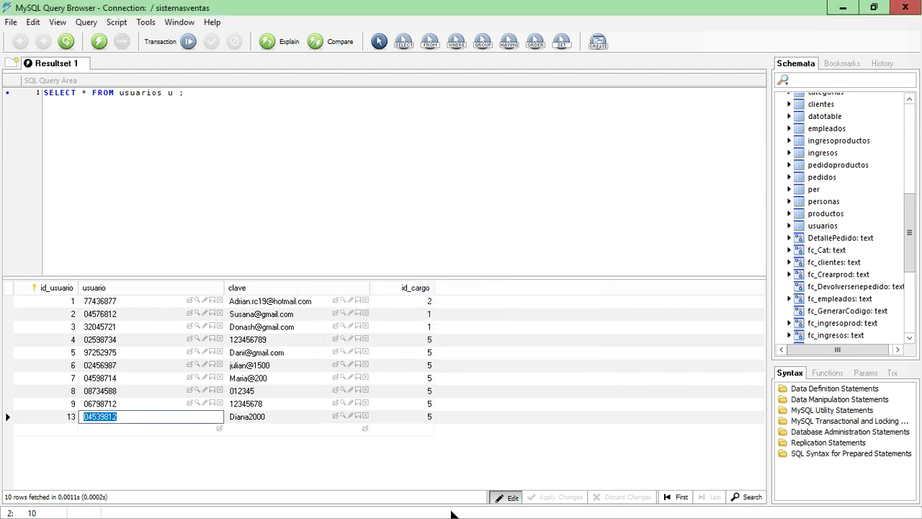
left_click(841, 9)
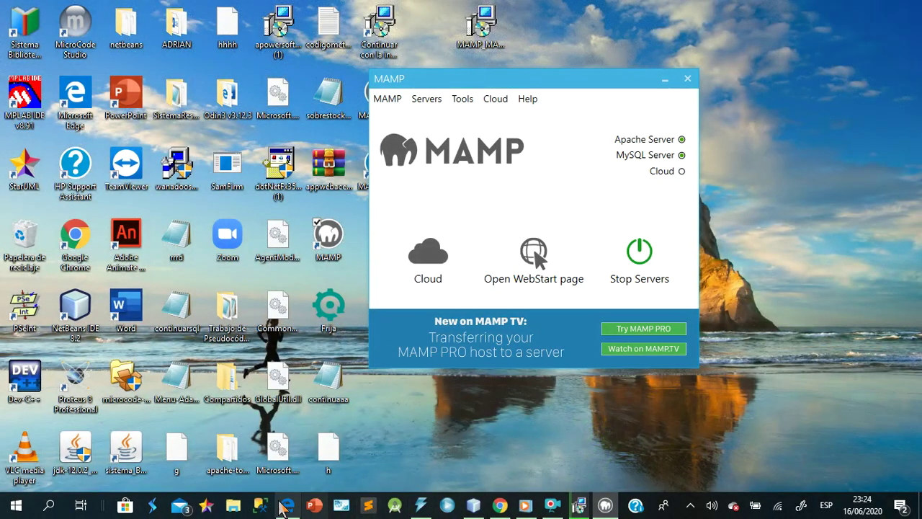
View the phpMyAdmin page in Edge, minimize the browser, and close MySQL Query Browser.
left_click(286, 507)
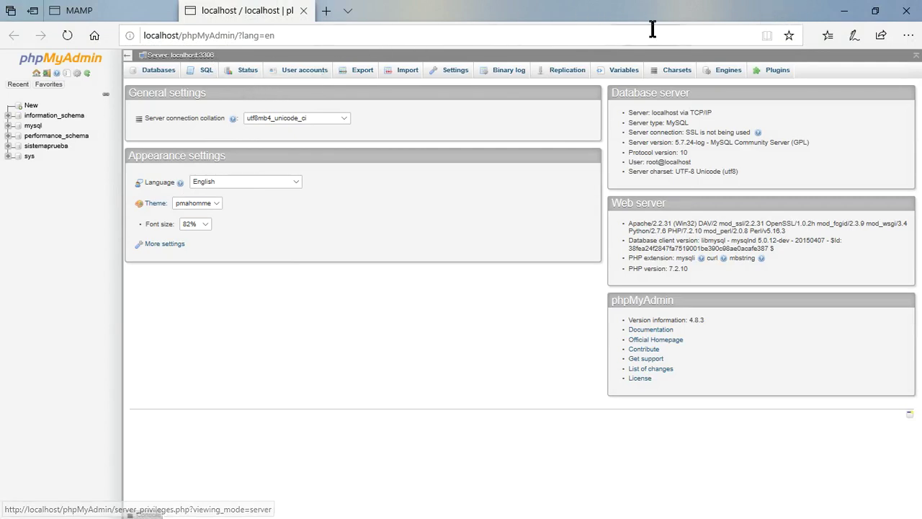
left_click(847, 10)
left_click(422, 505)
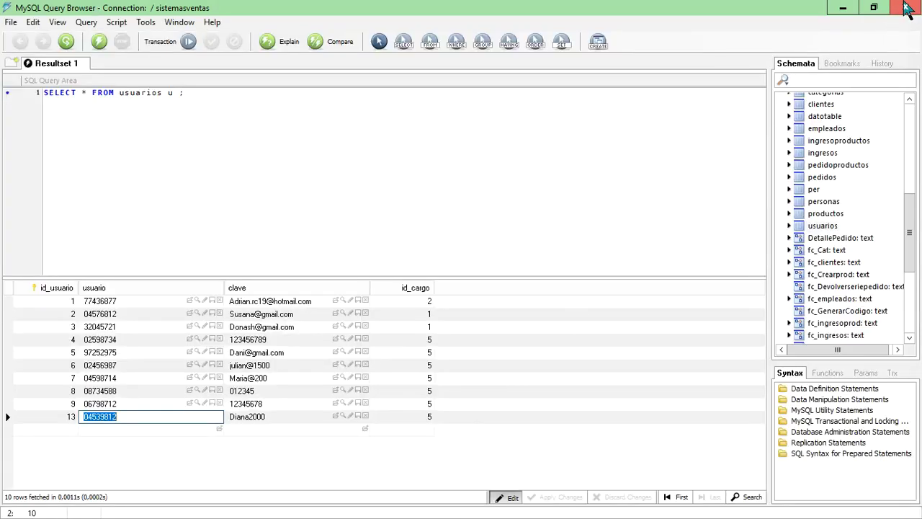
left_click(906, 9)
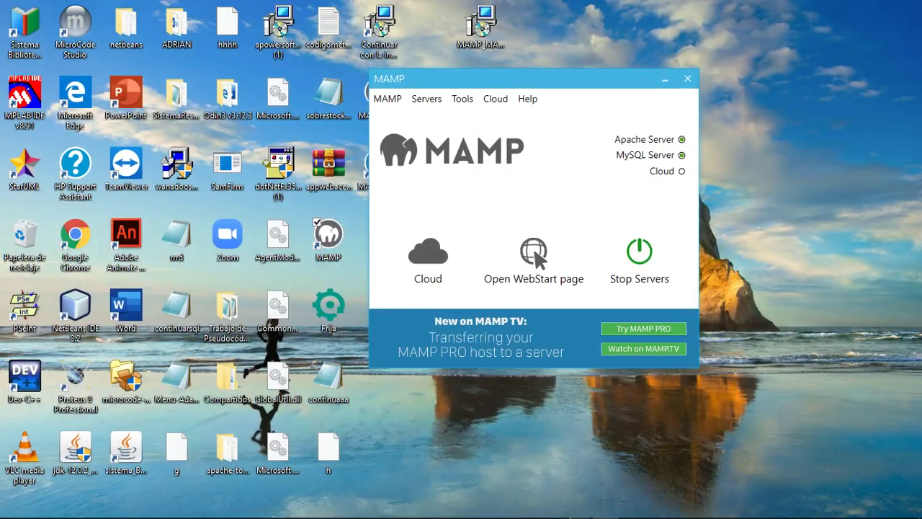